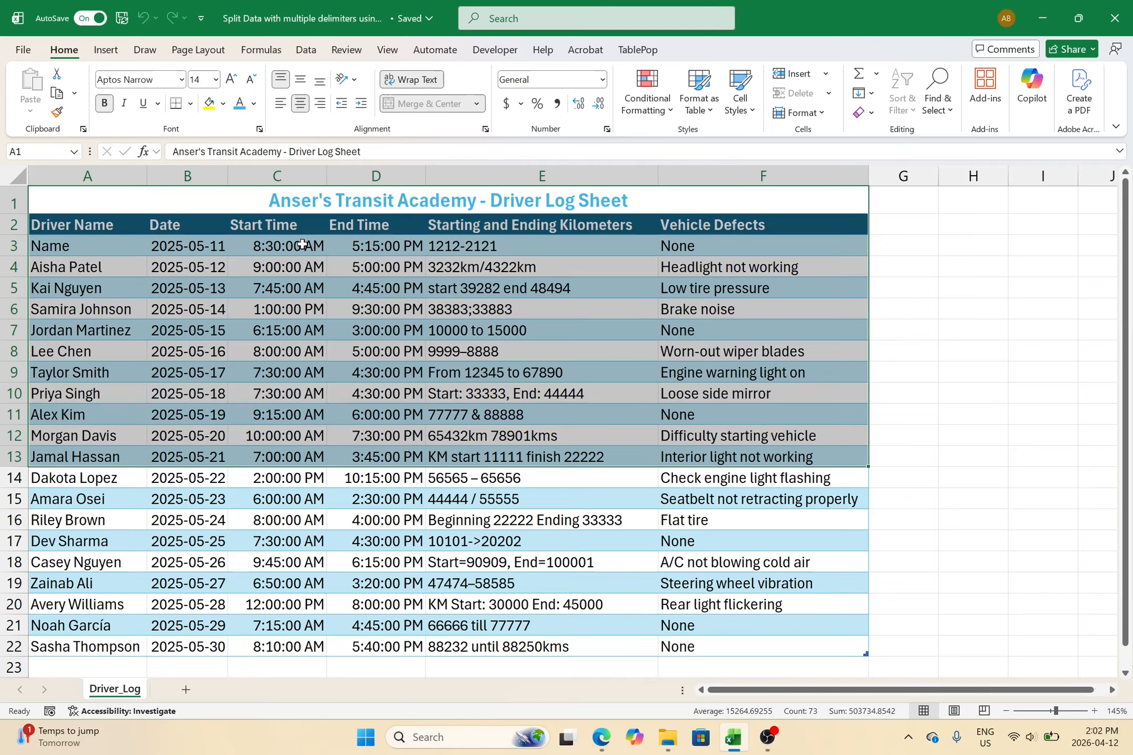
- Inspect the messy kilometer entries in column E, such as 1212-2121 and semicolon-separated pairs
click(468, 268)
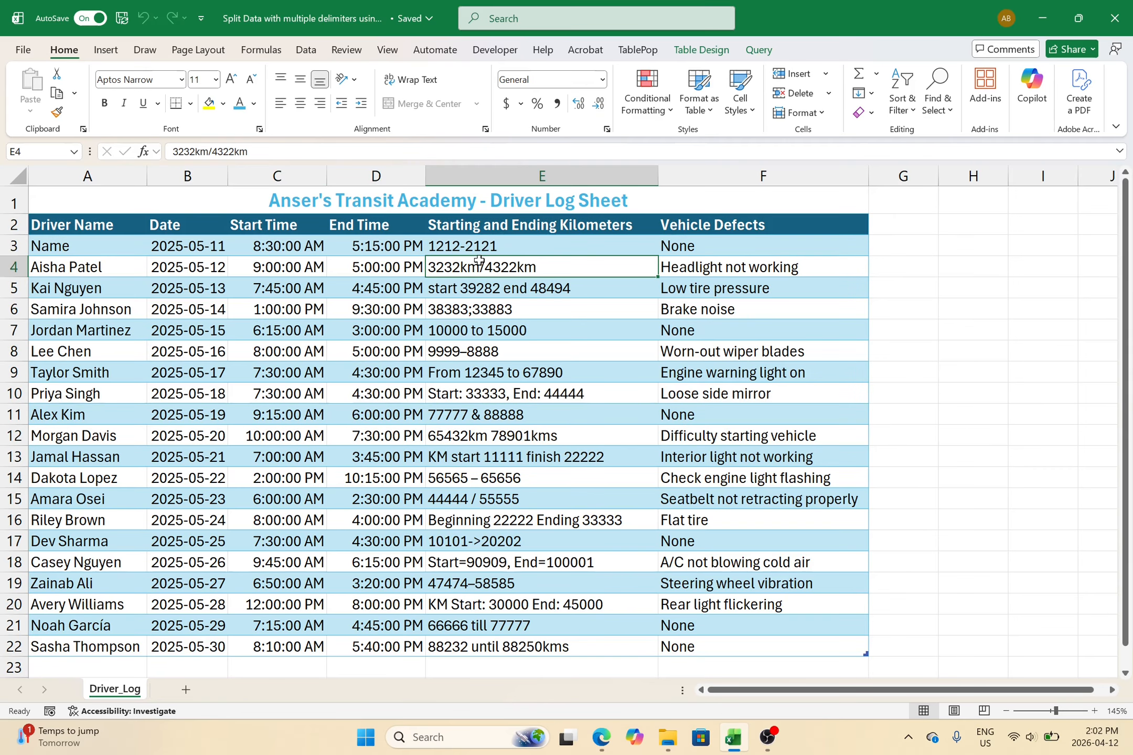
click(495, 231)
drag(495, 239, 562, 246)
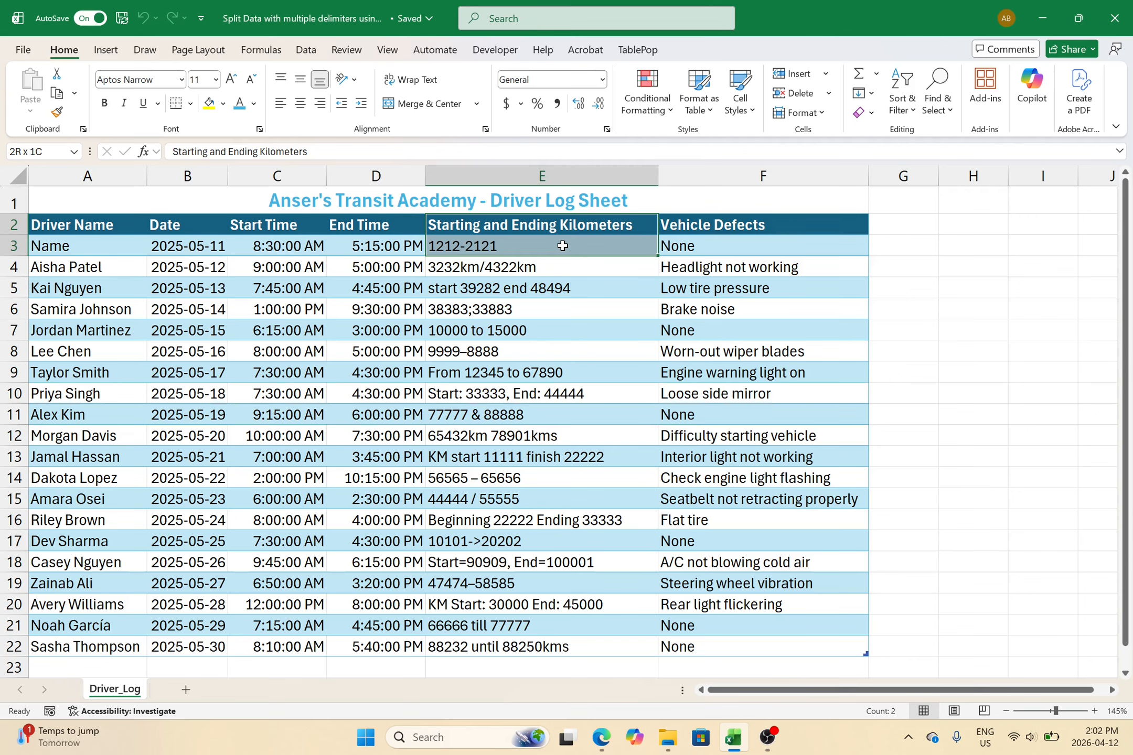
drag(560, 245, 550, 358)
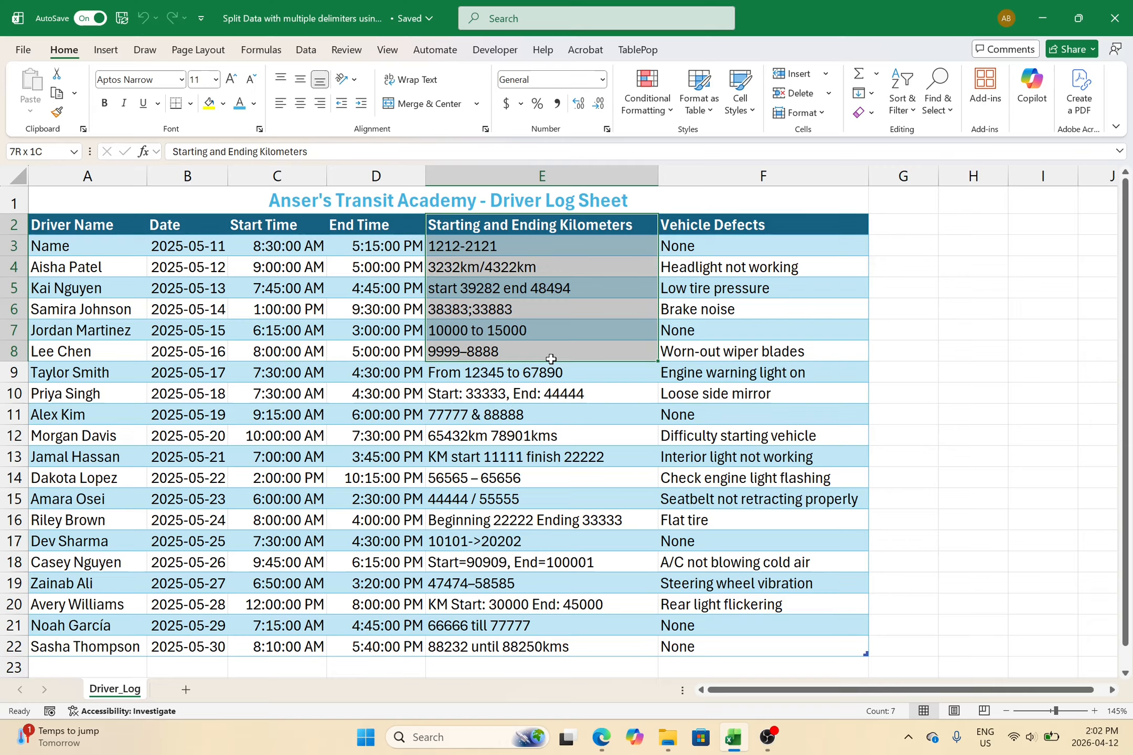
drag(551, 359, 551, 332)
click(537, 261)
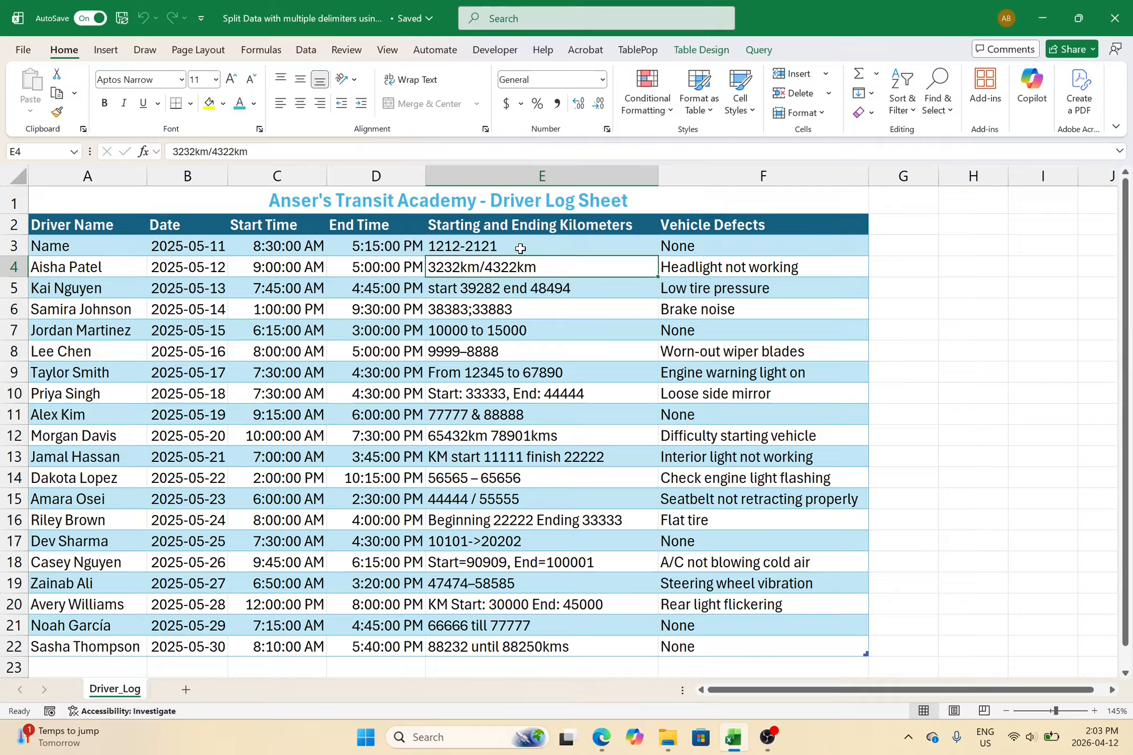
click(520, 248)
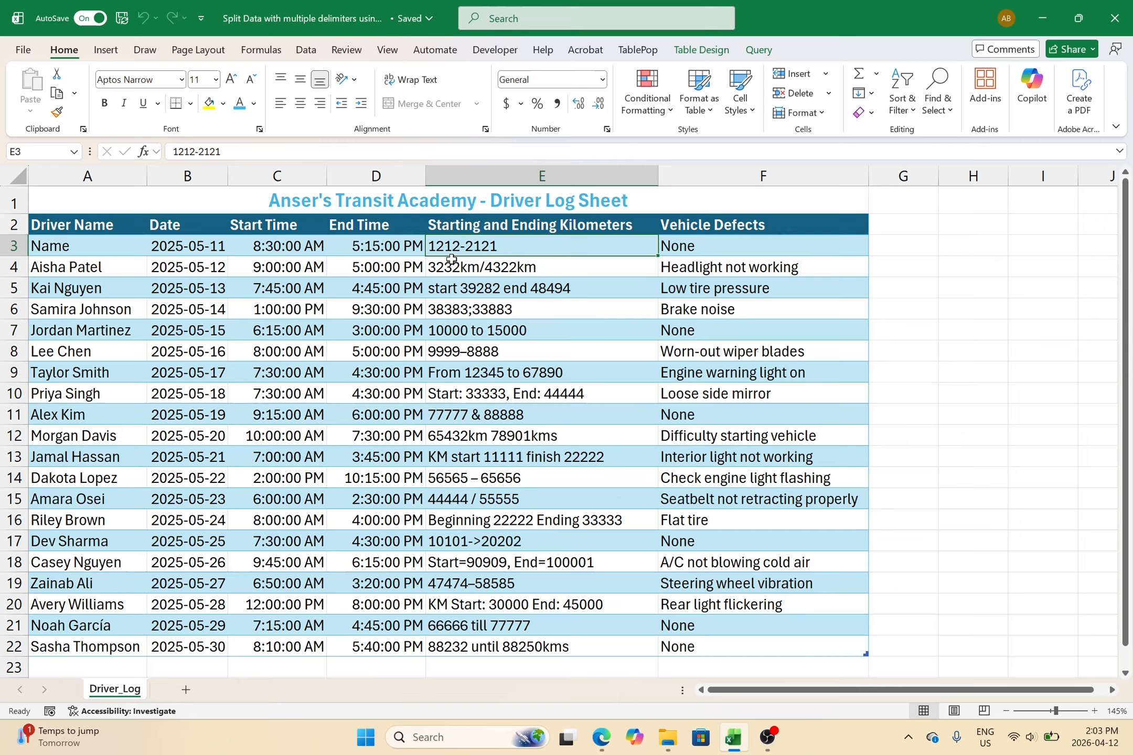
click(479, 312)
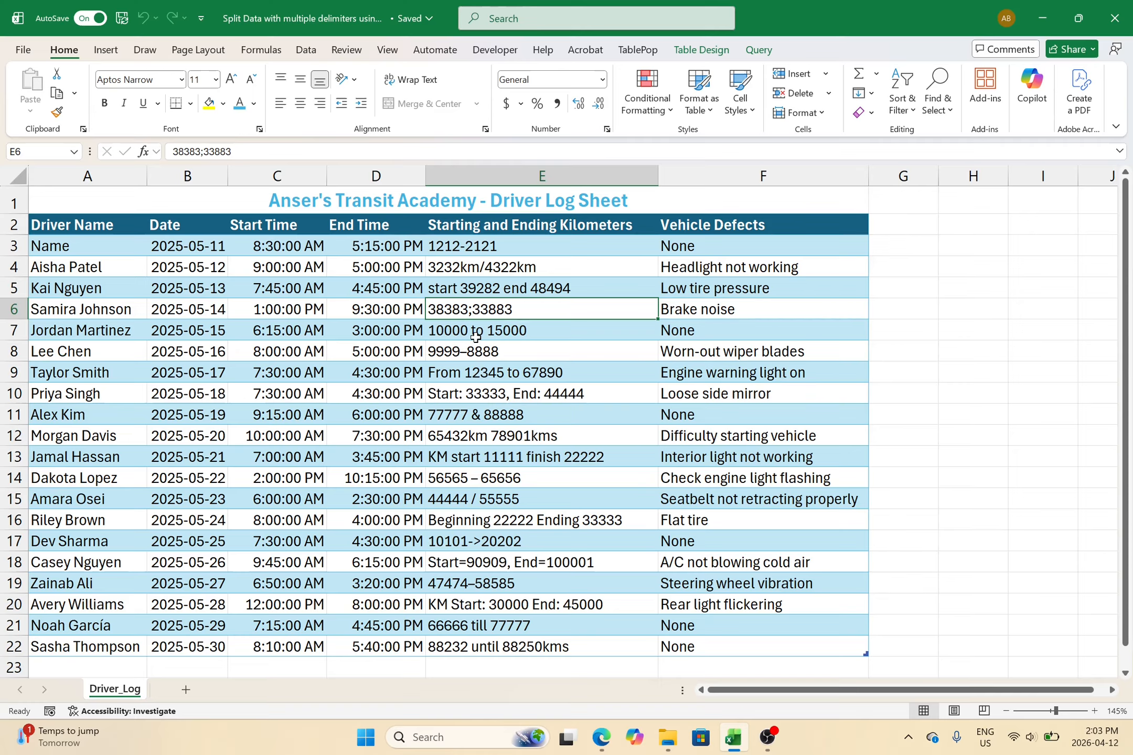
- Load the Driver_Log table into Power Query through Data > From Table/Range
click(903, 287)
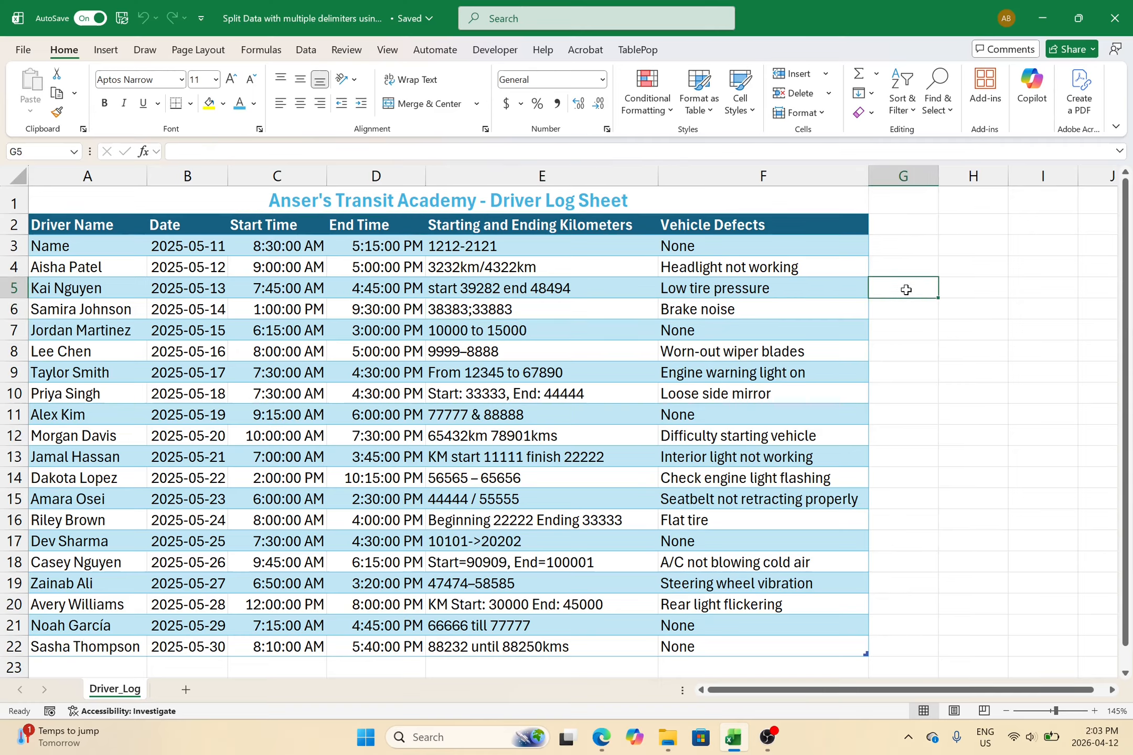
click(994, 342)
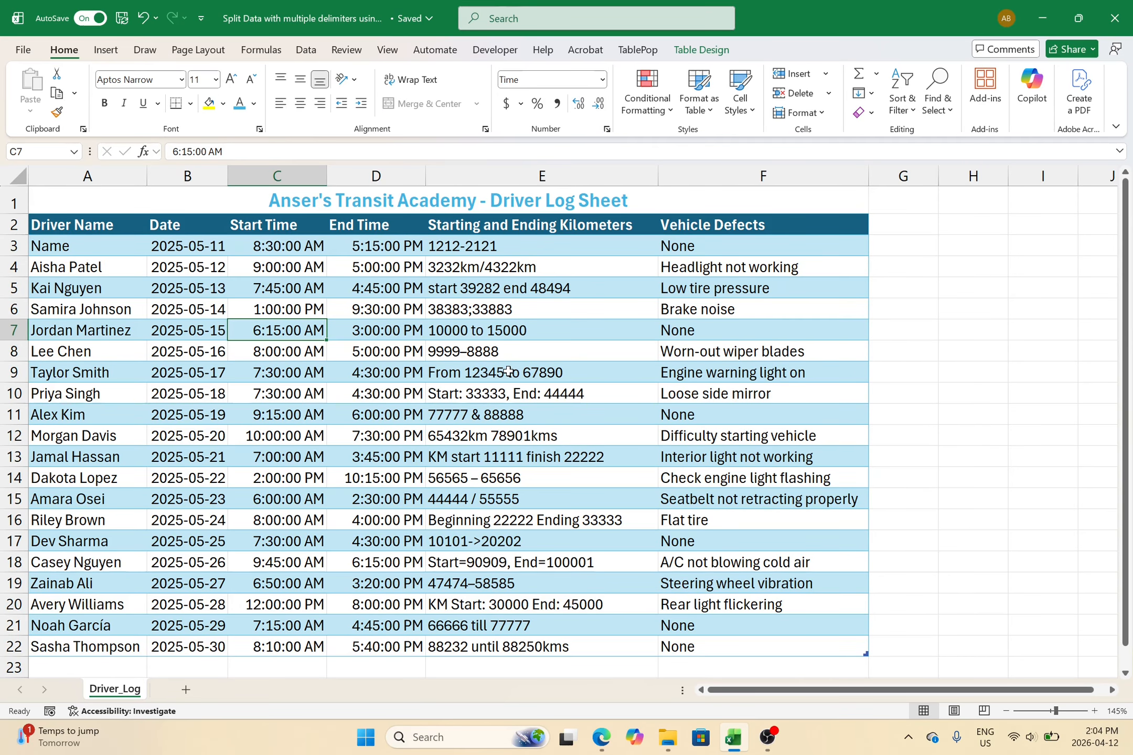
click(718, 52)
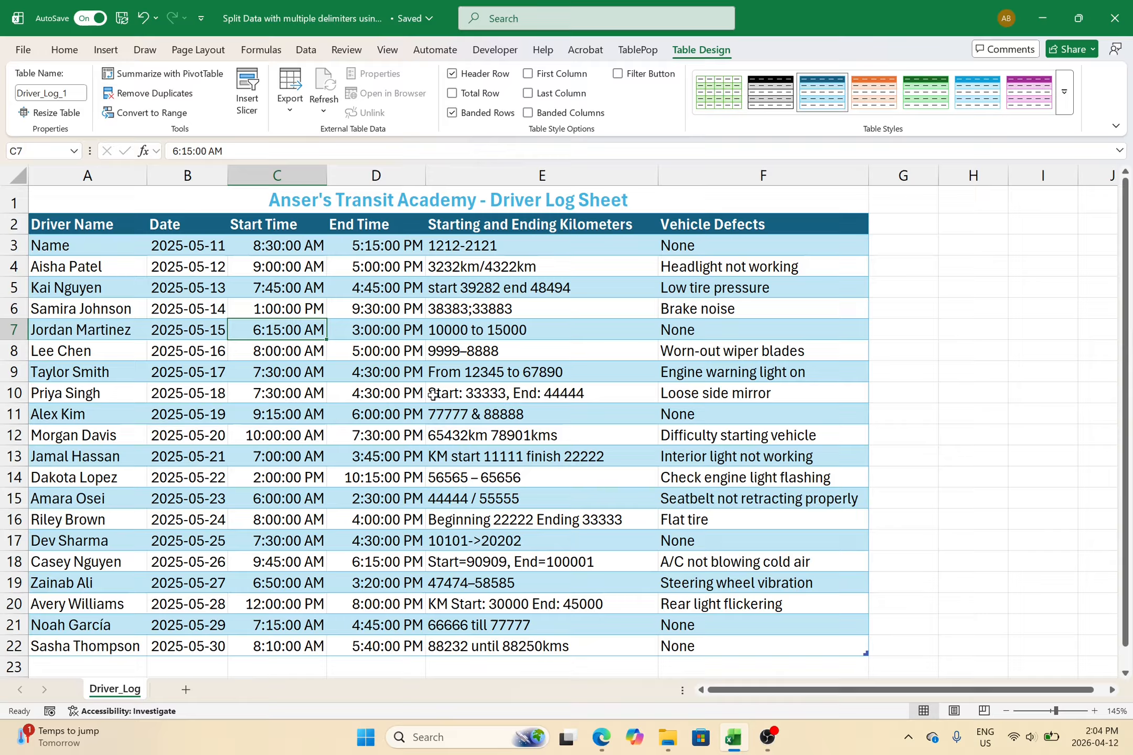
click(308, 50)
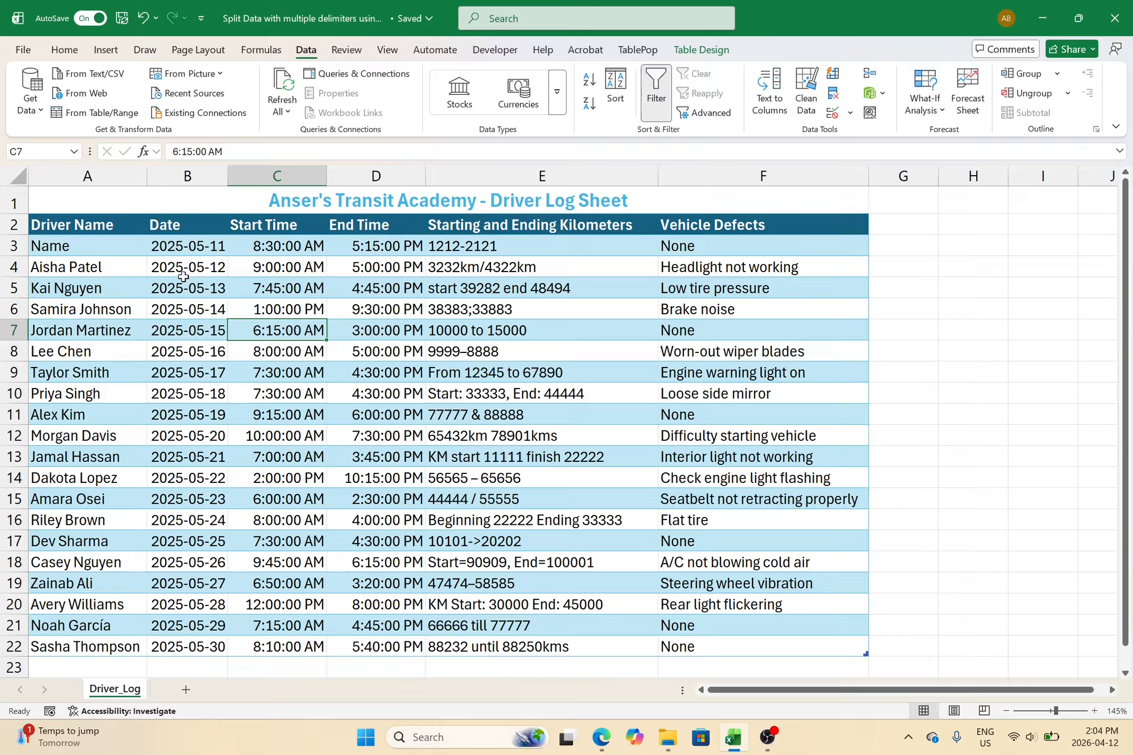
click(115, 121)
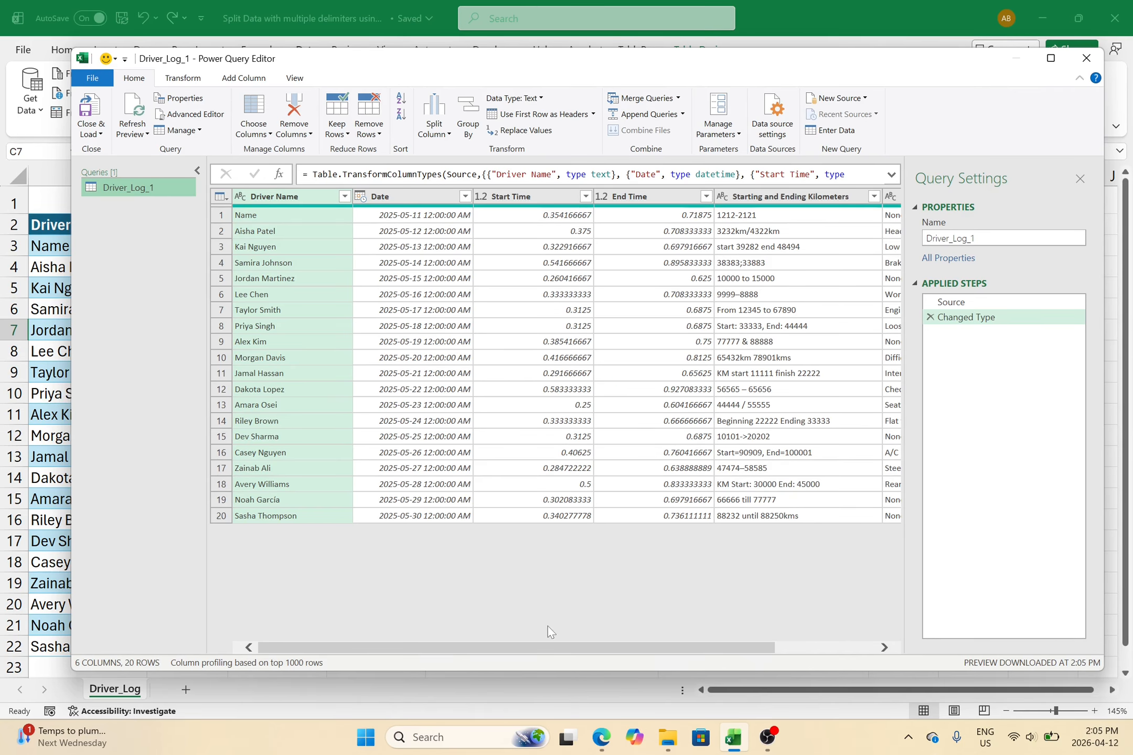
- Scroll the preview columns, then start a new Custom Column from the Add Column commands
drag(530, 648, 412, 634)
click(240, 84)
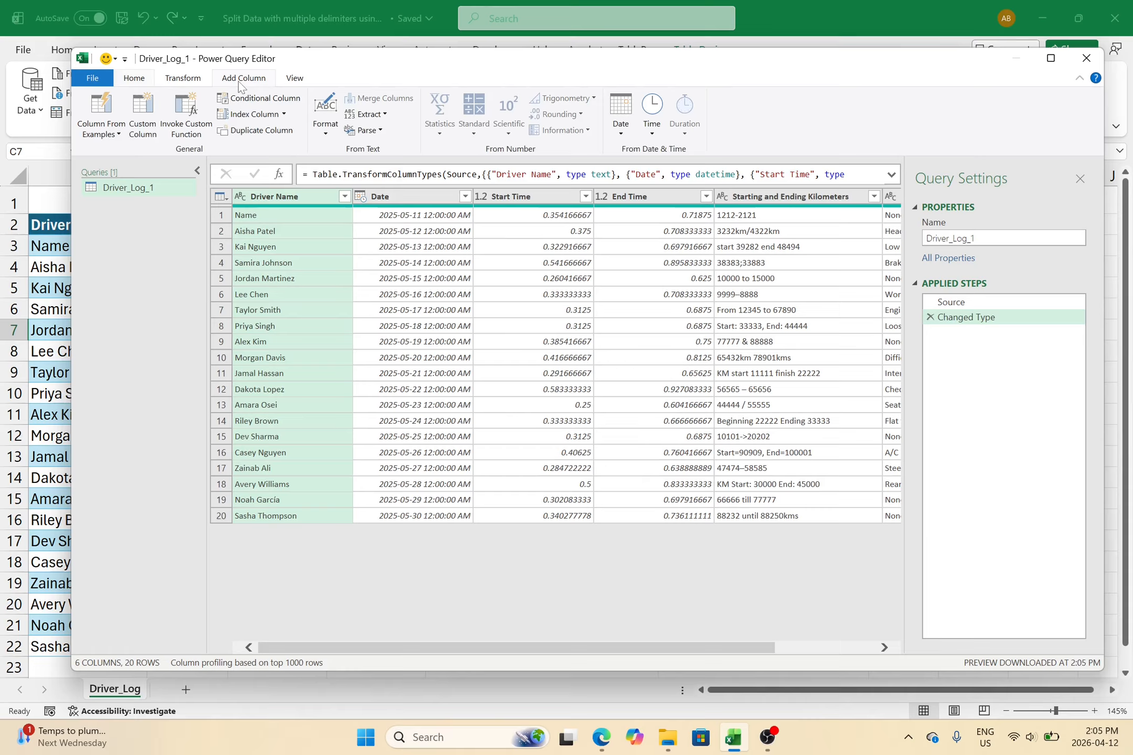
click(151, 116)
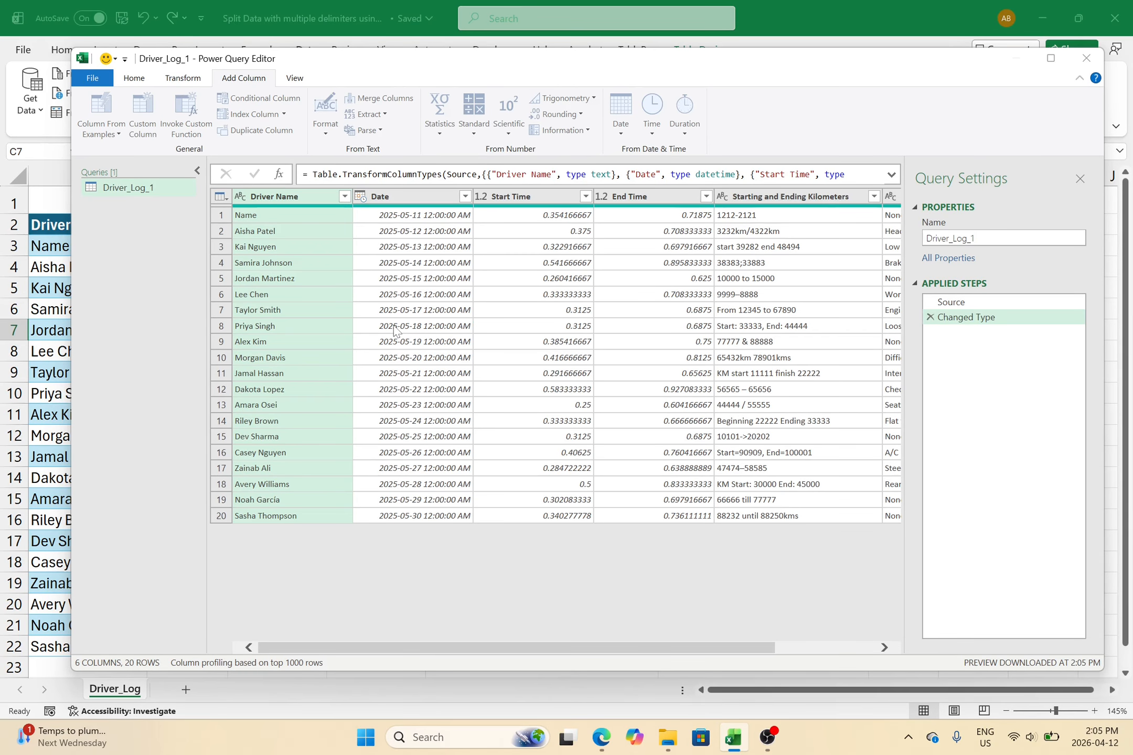
- Enter a Text.Combine/List.Transform formula on Starting and Ending Kilometers, keeping digits 0–9, otherwise a space
text(Text.Combine(List)
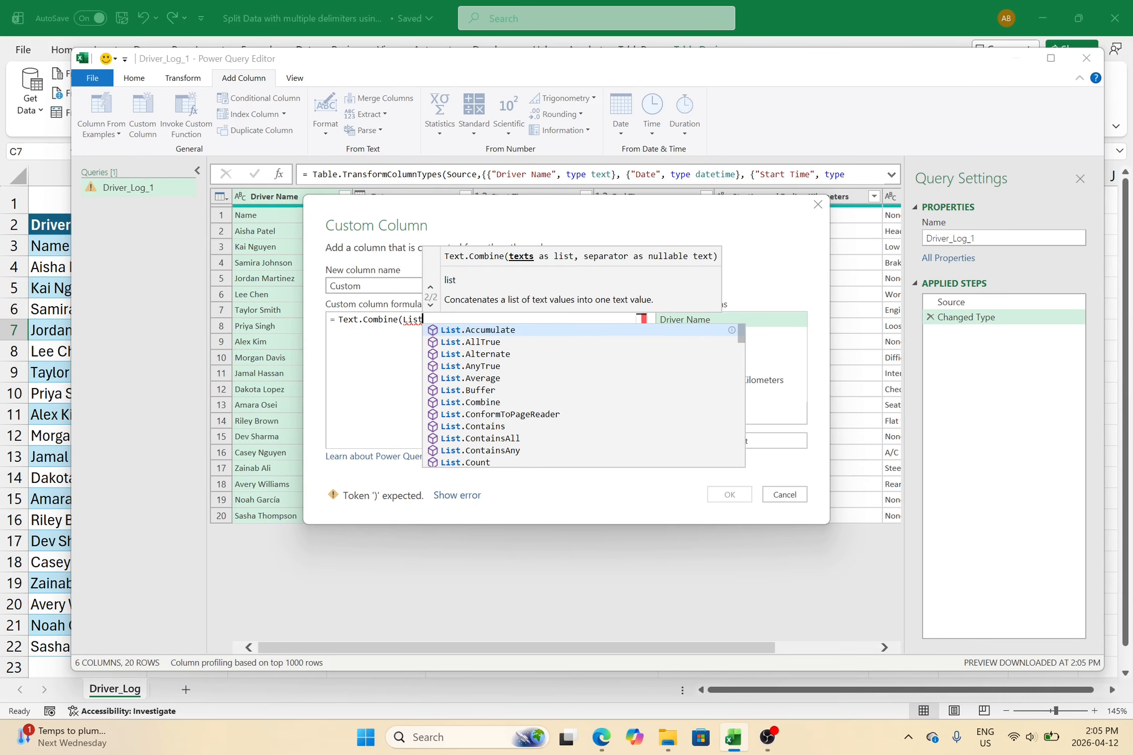
text(.Tran)
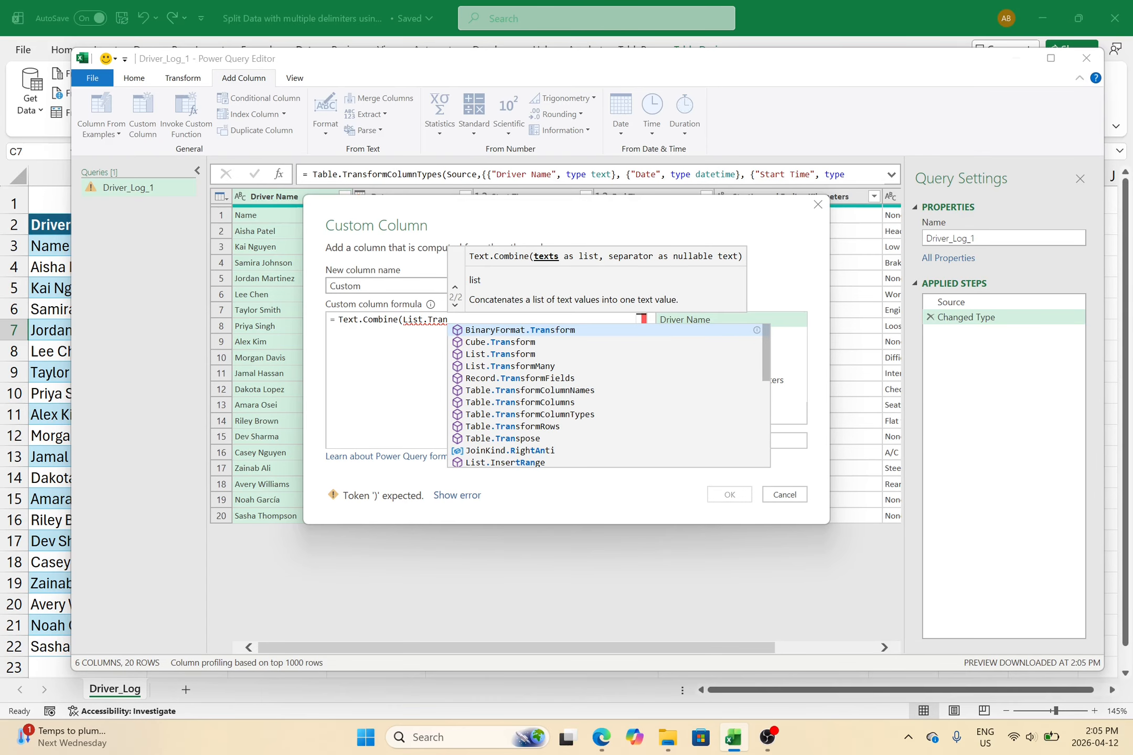
text(sform()
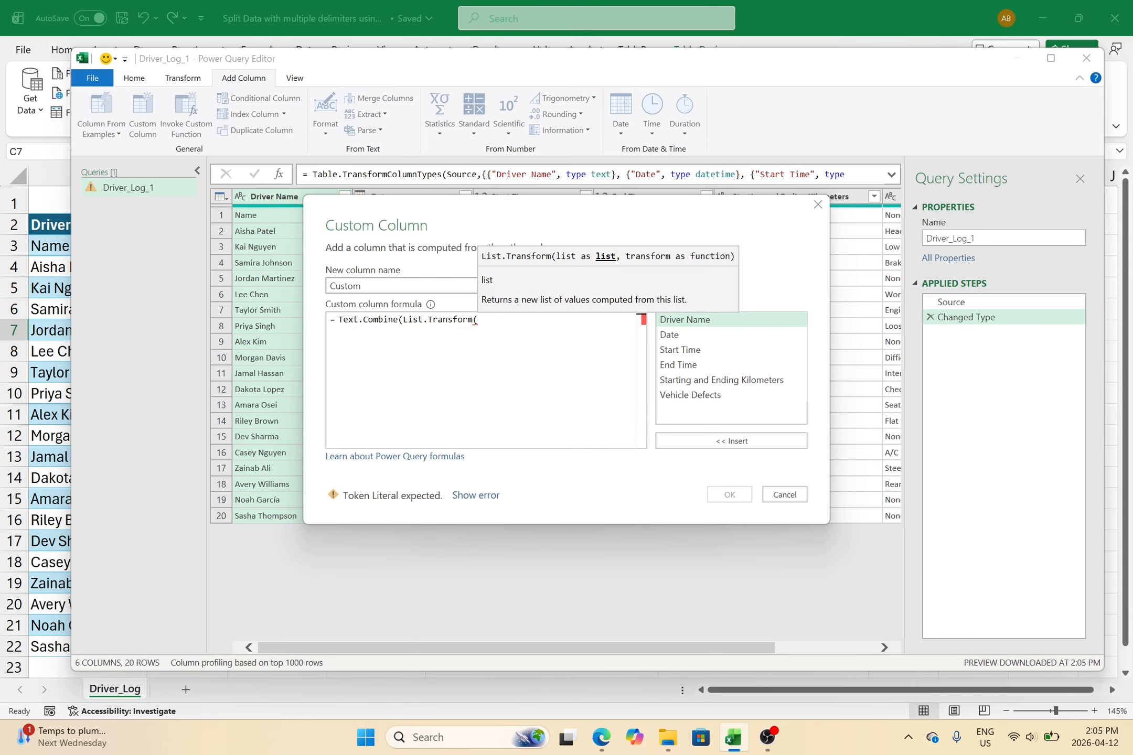
text(Text.)
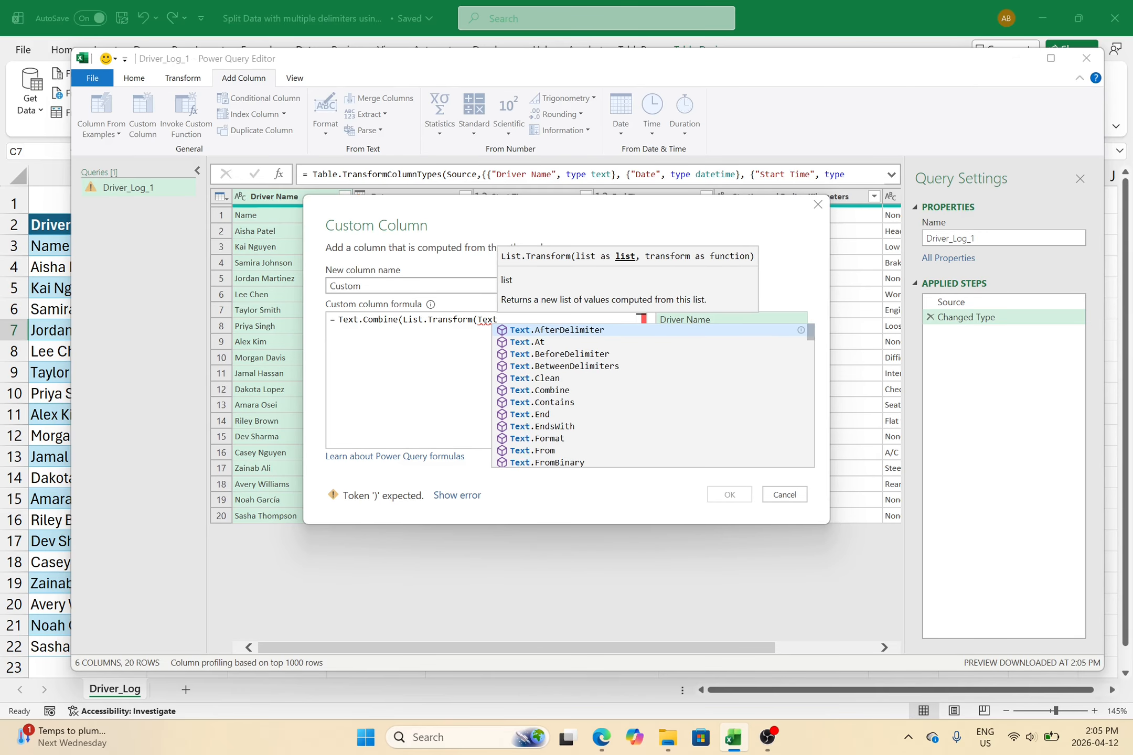
text(ToList)
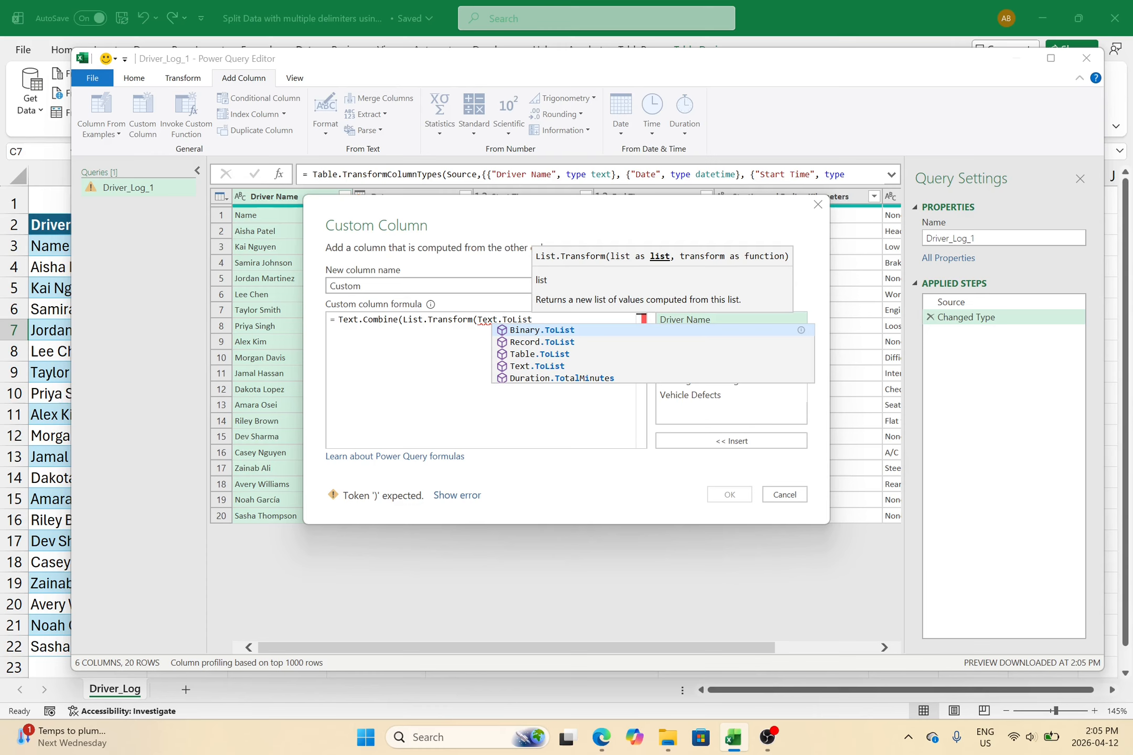
text(()
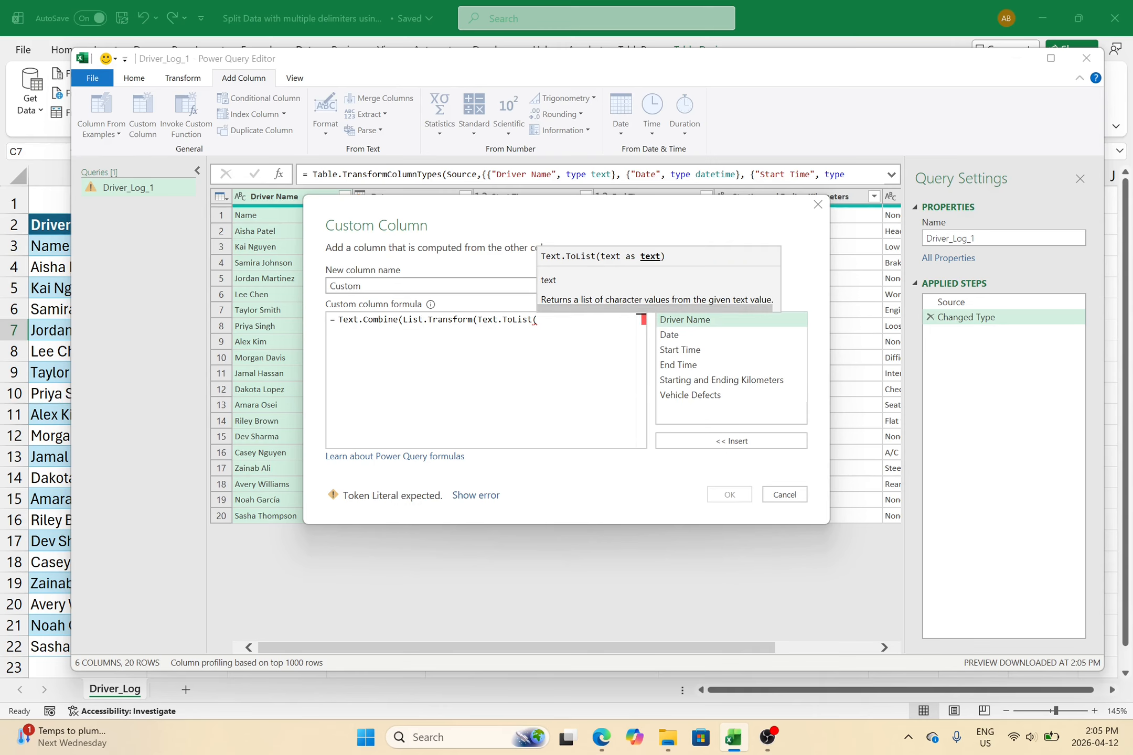
text([)
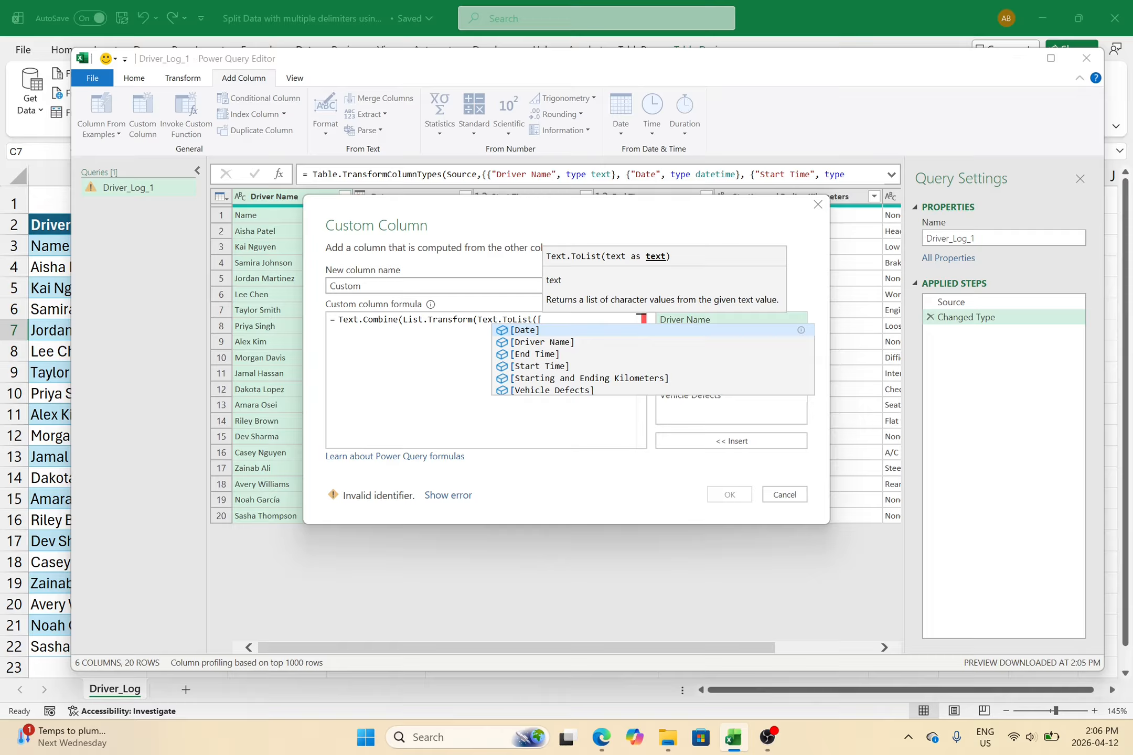
click(538, 378)
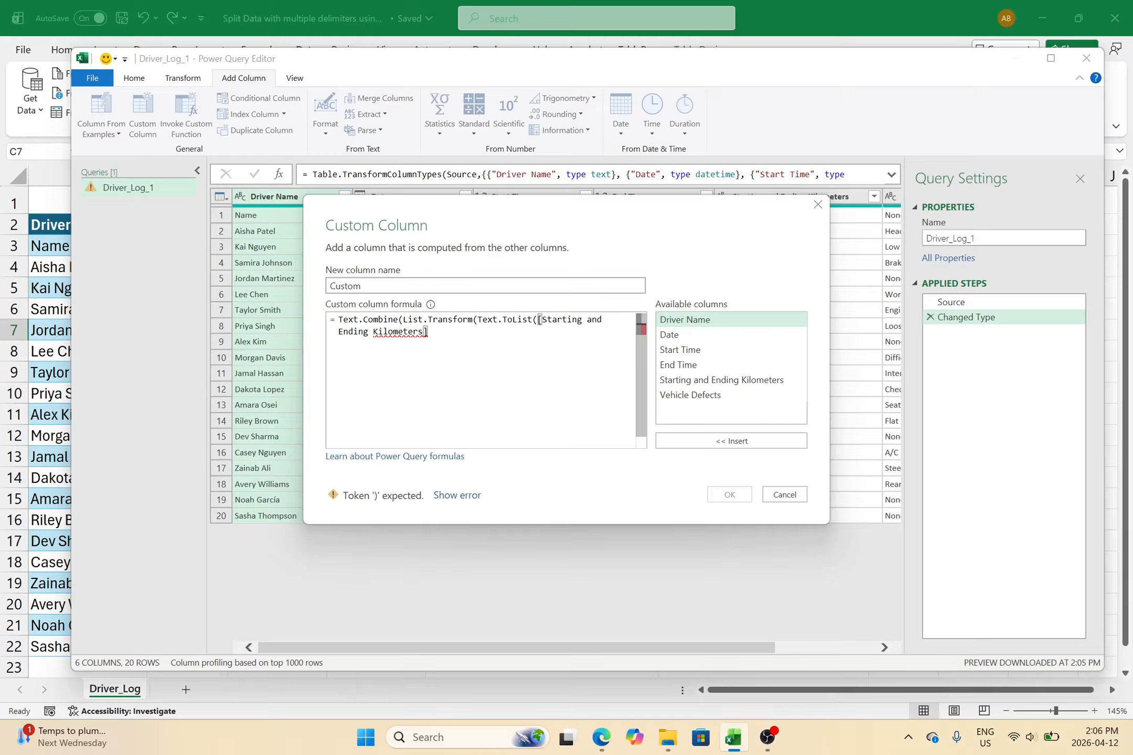
text(), eac)
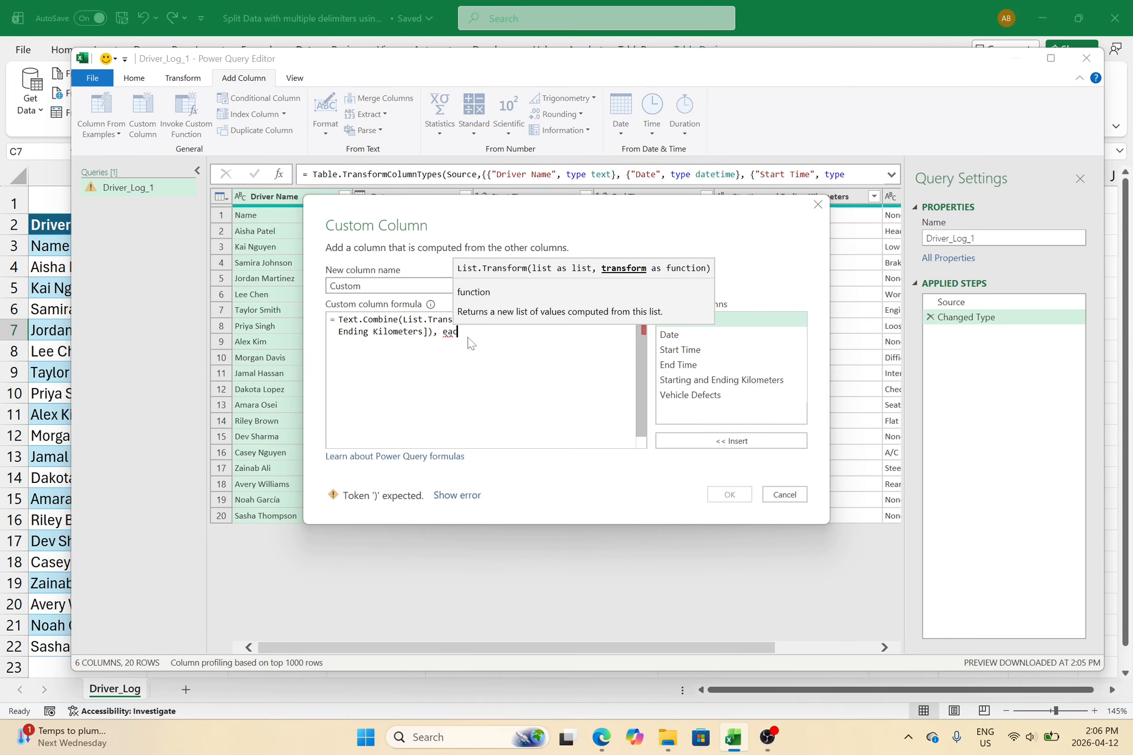
text(h if)
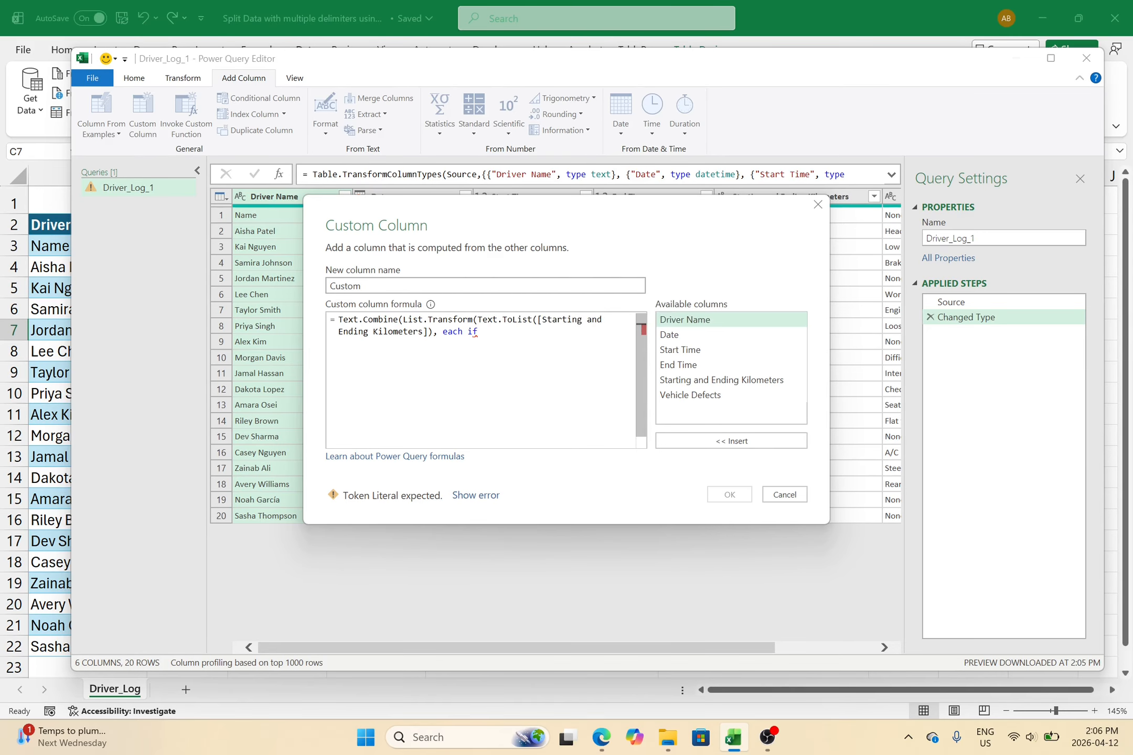
text( _ >)
text(= "")
text(0" an)
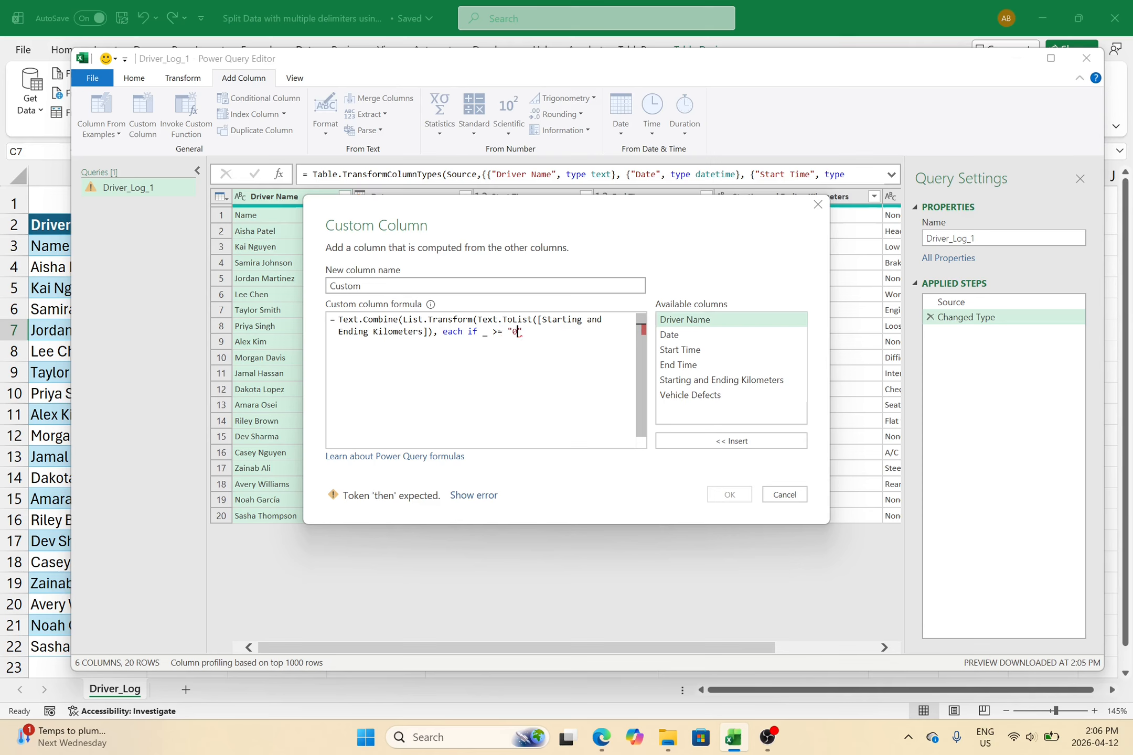
text(d _ <= )
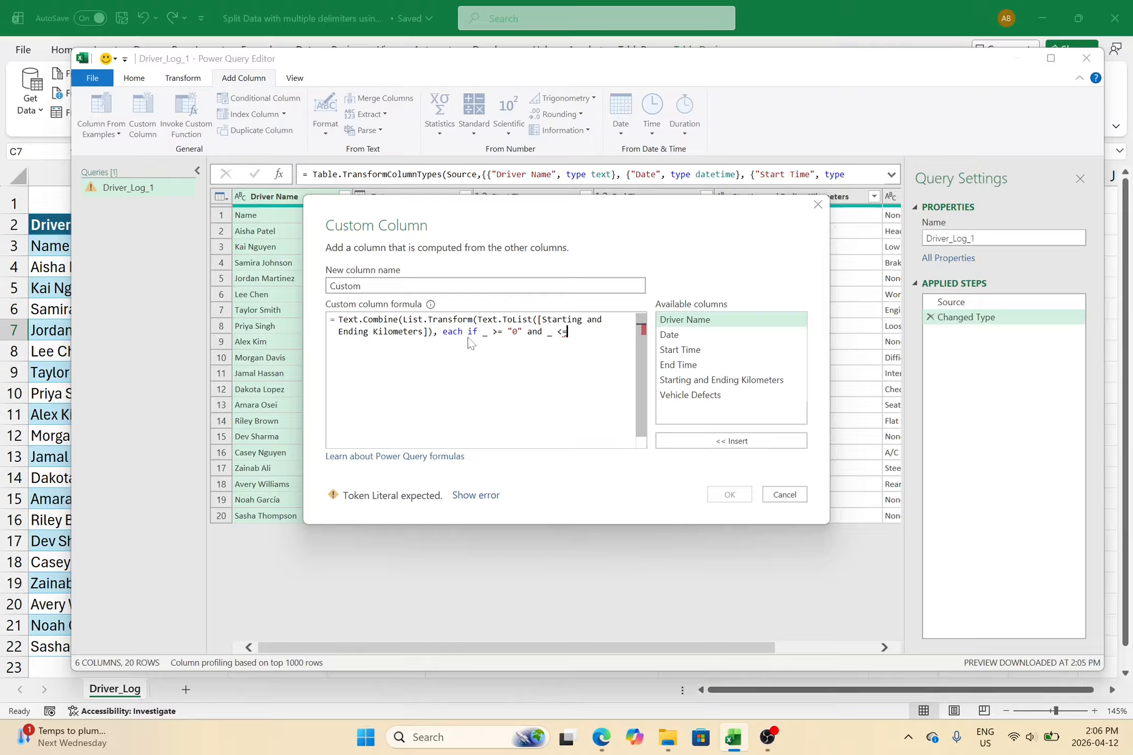
text("9" then)
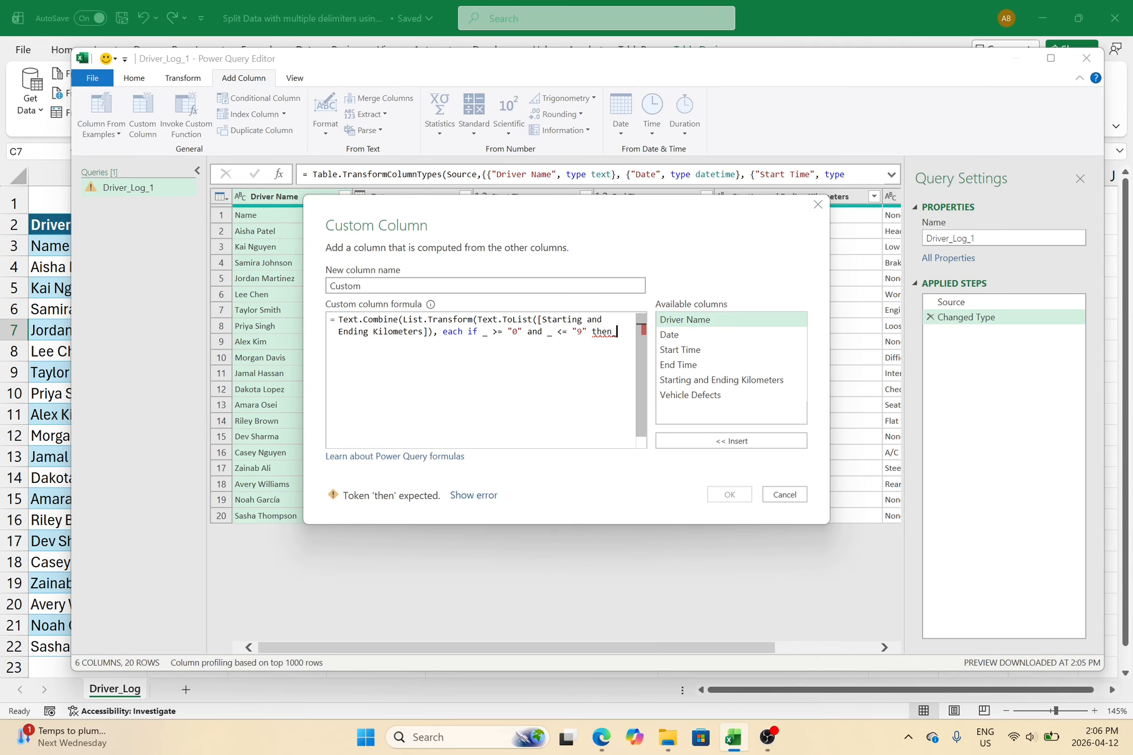
text( else ")
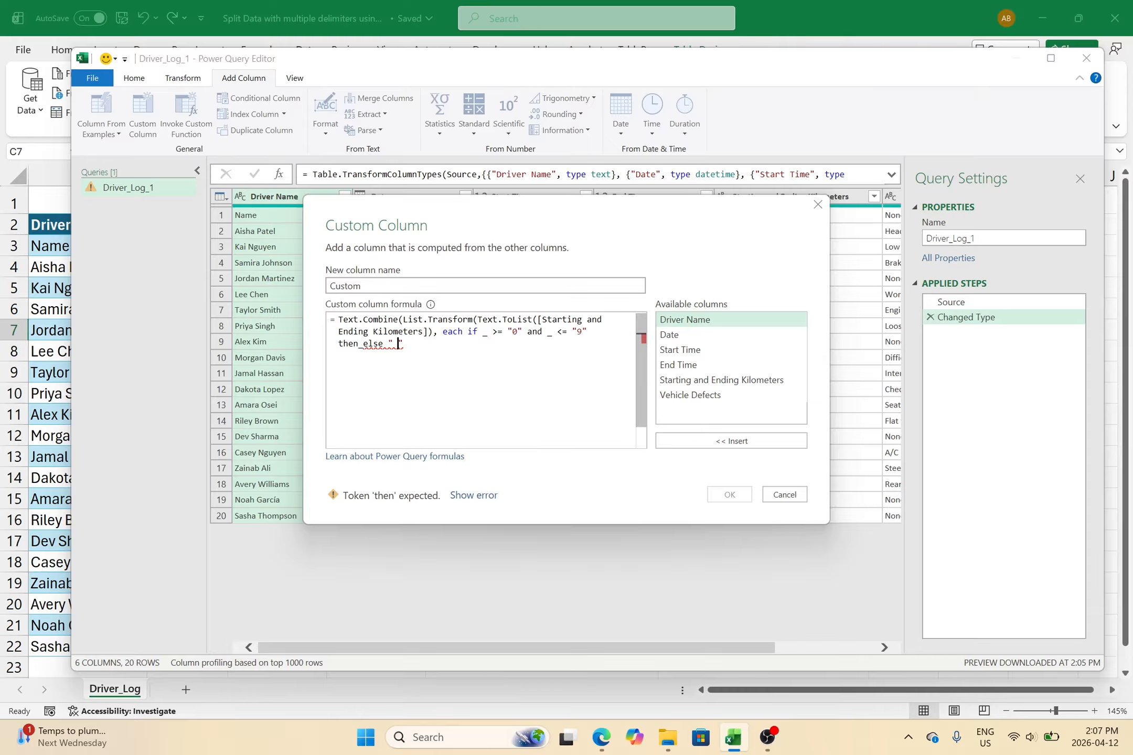
text(")))
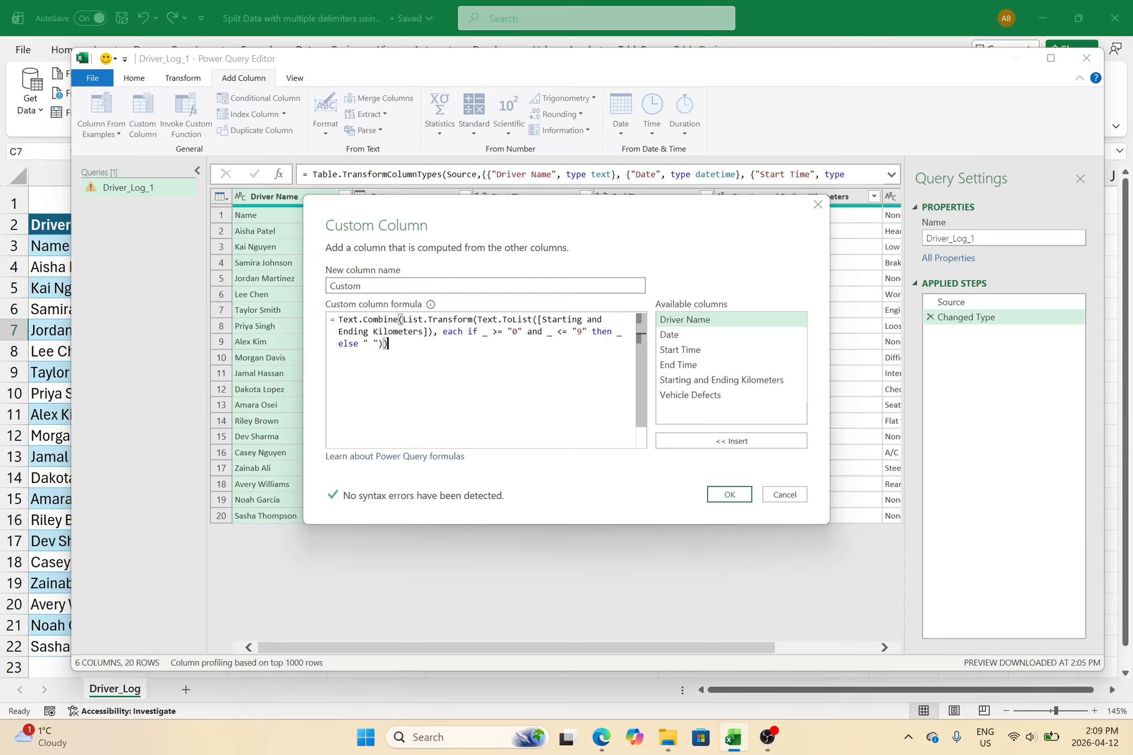
click(729, 495)
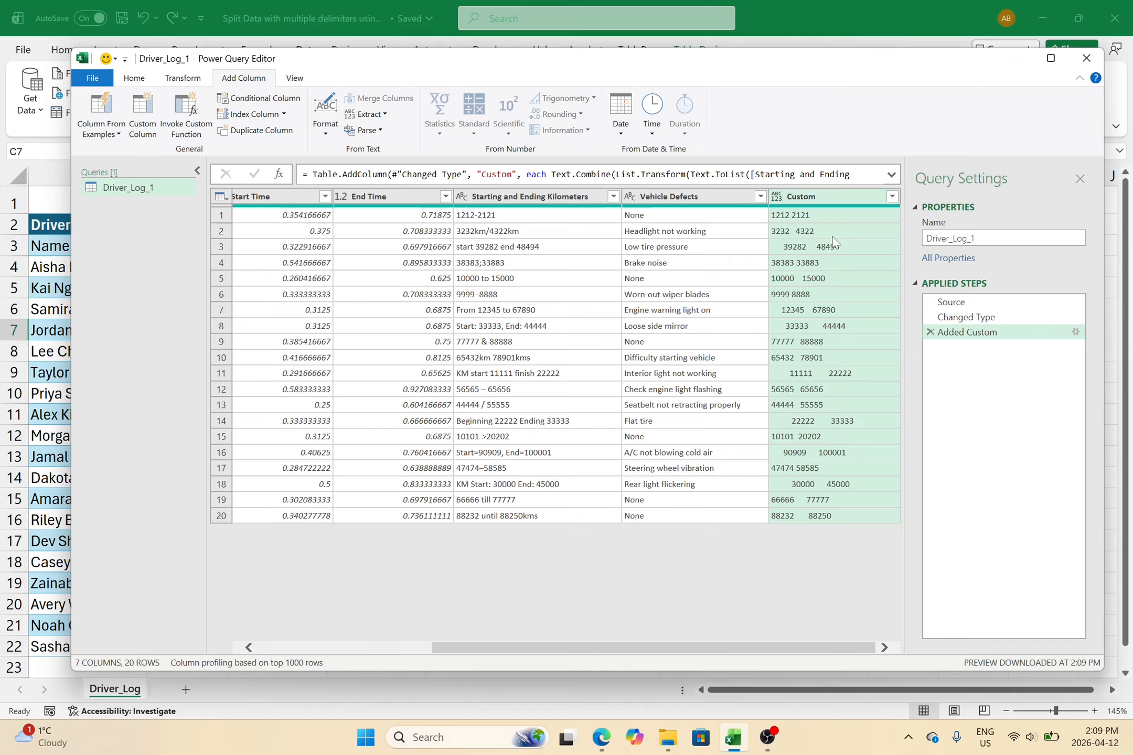
click(223, 389)
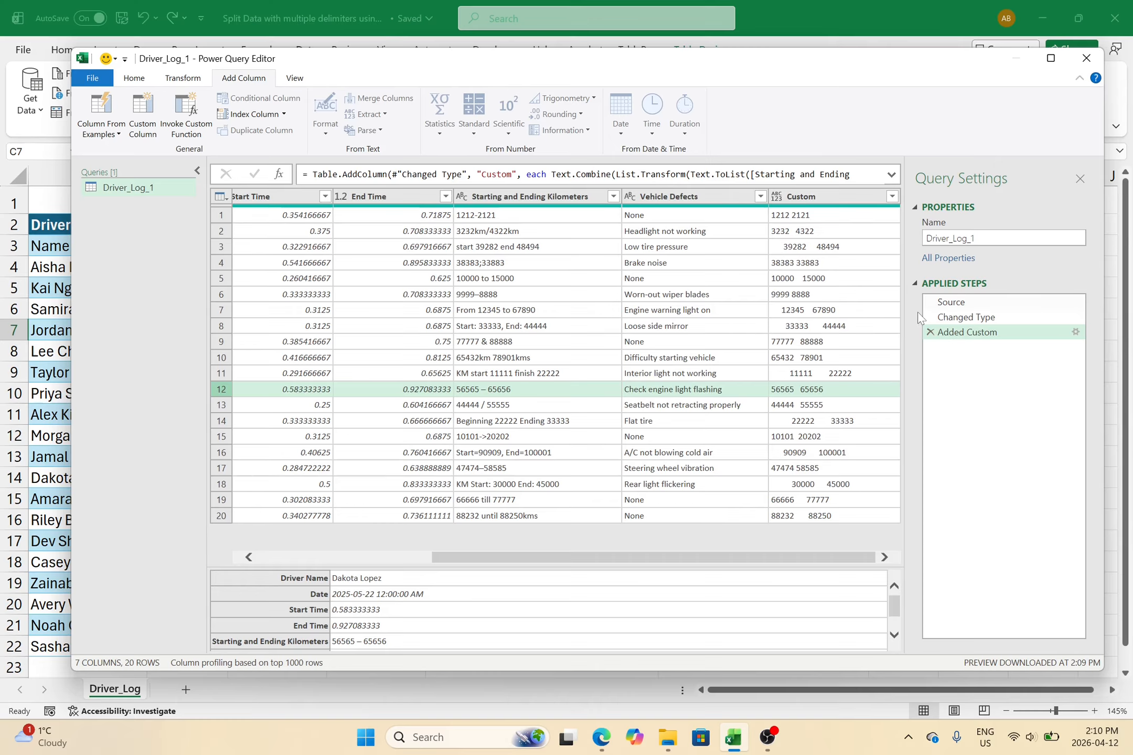
- Wrap the Added Custom step's formula in Text.Trim( … ) to strip outer spaces
double_click(956, 336)
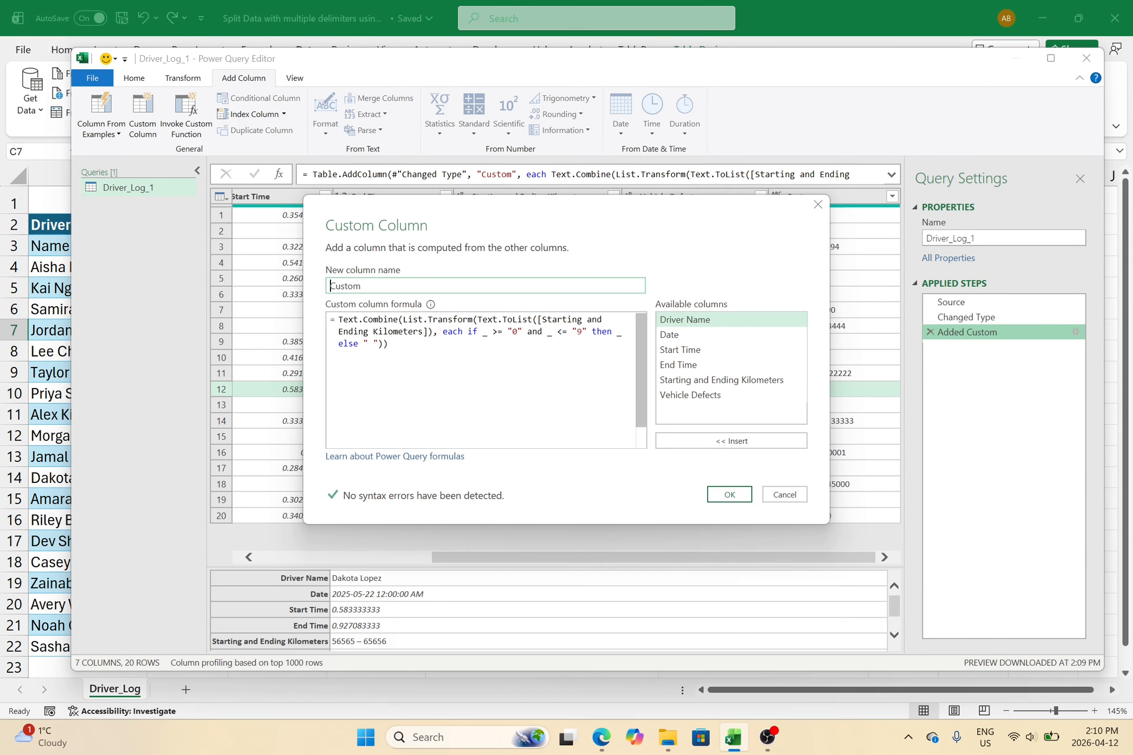
click(339, 321)
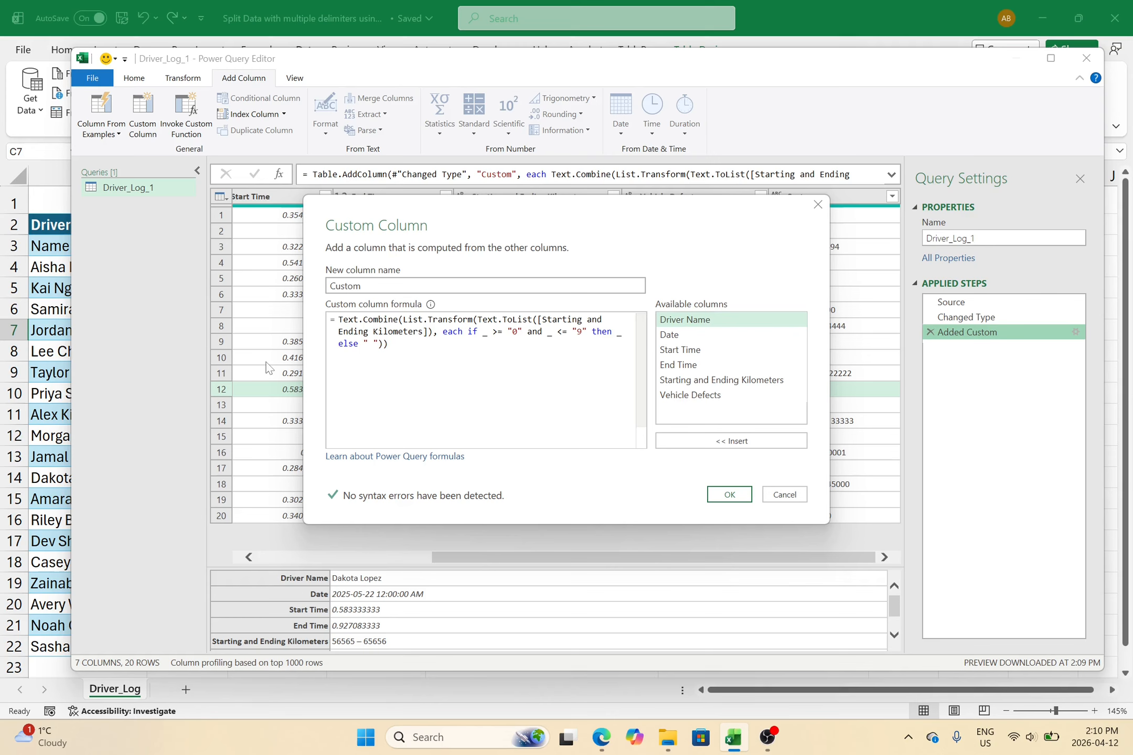
text(Text.Trim)
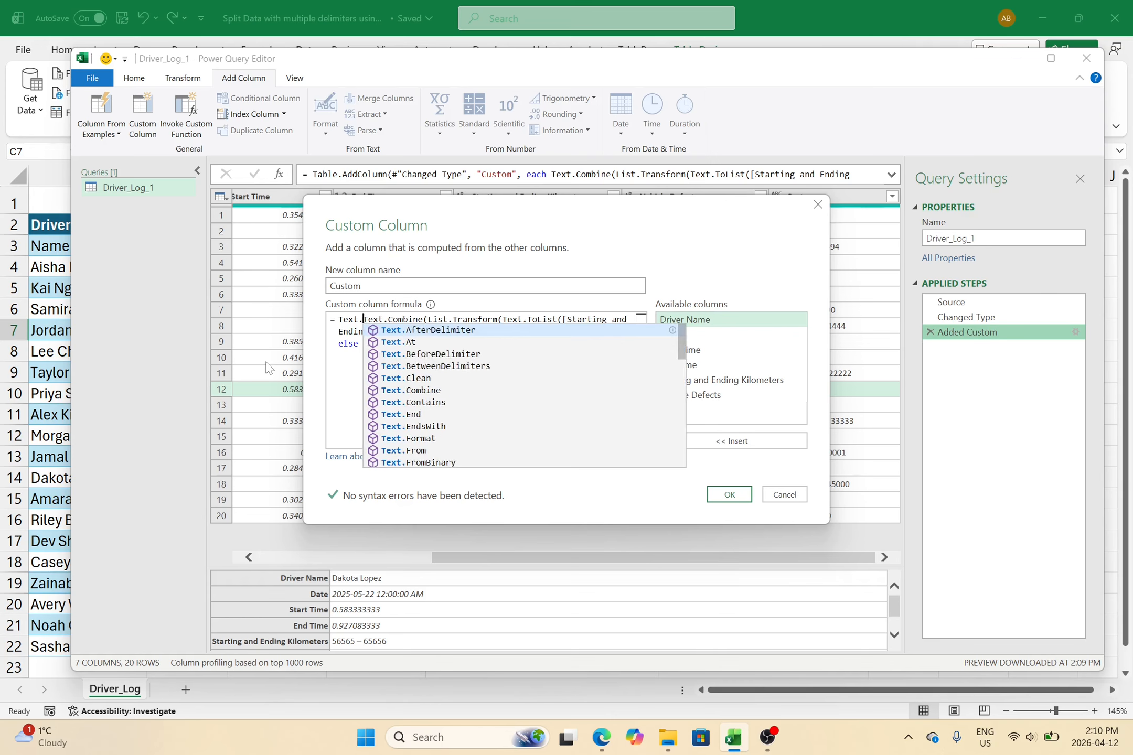
text(()
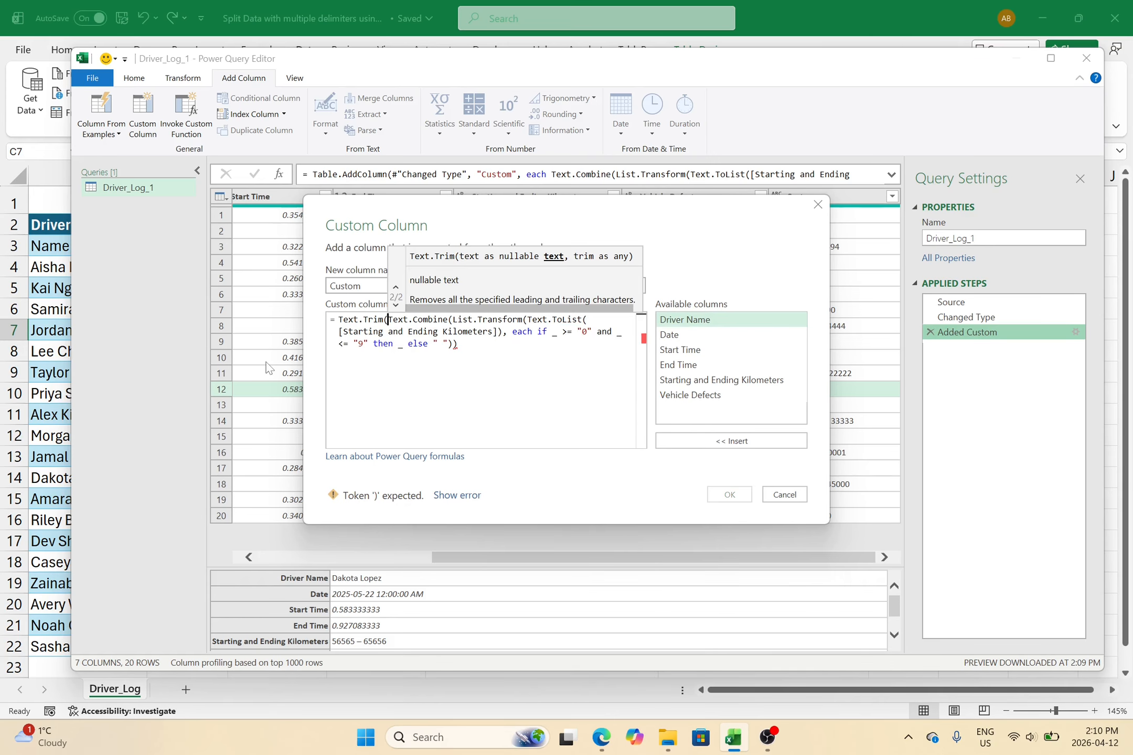
key(ctrl+End)
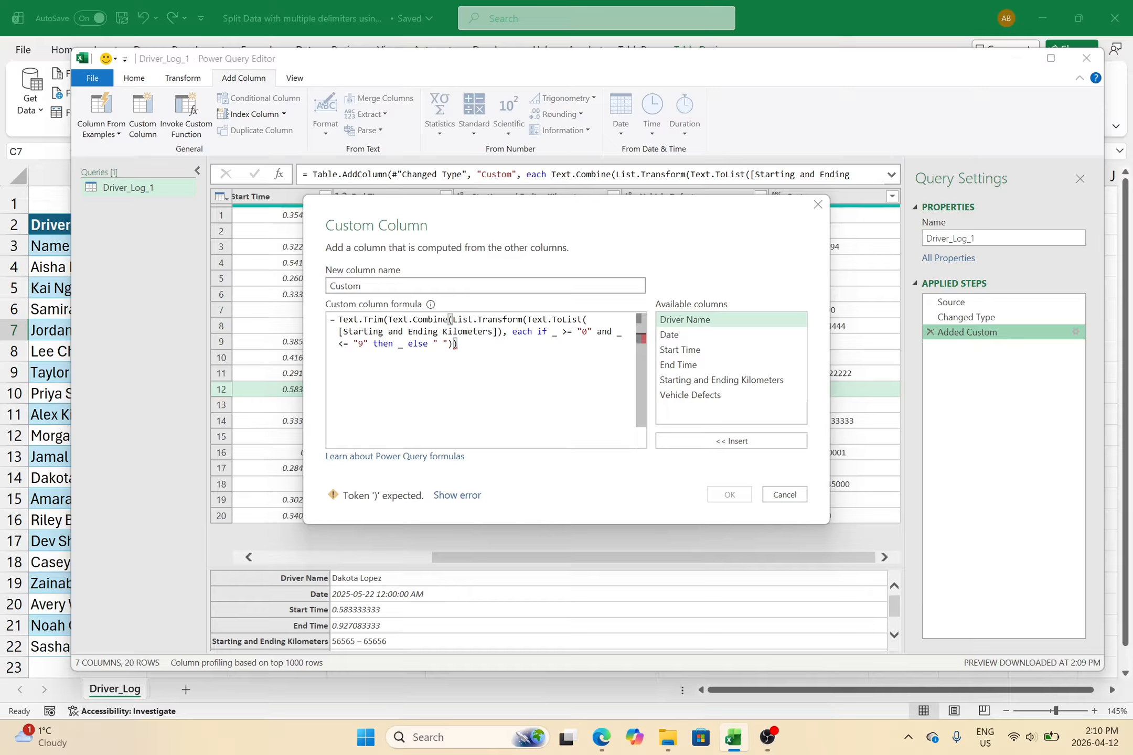
text())
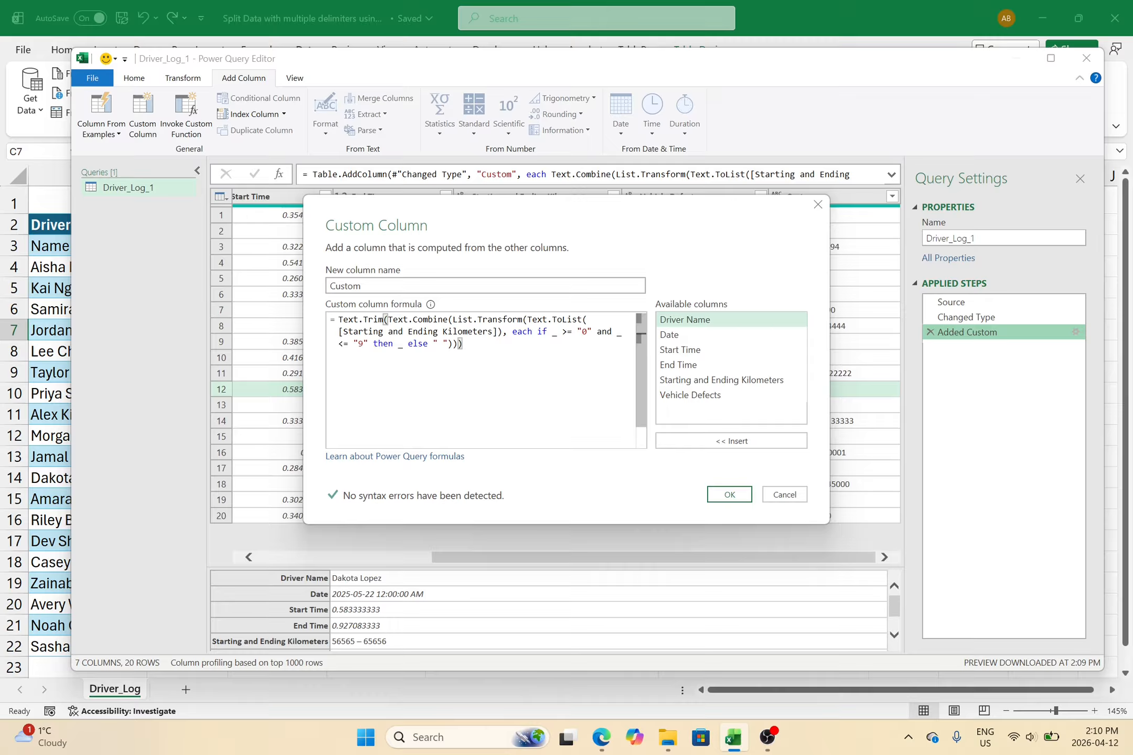
click(721, 493)
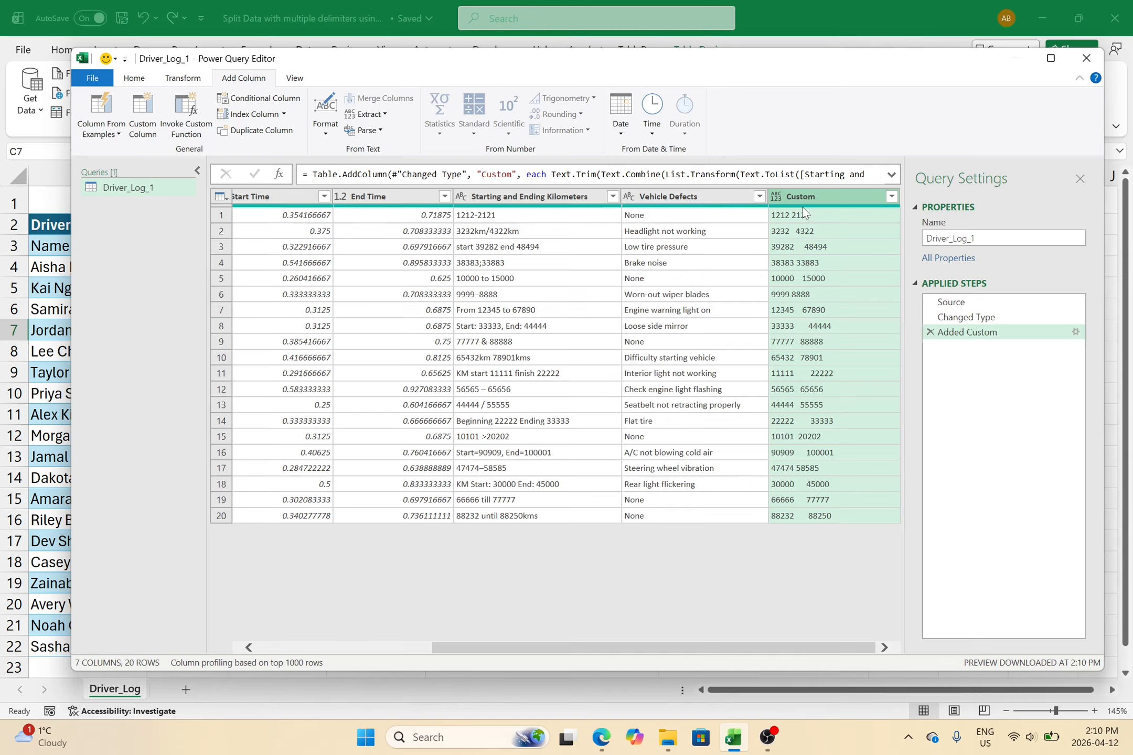
mouse_move(804, 212)
- Close & Load the query results onto a new Driver_Log_1 worksheet
click(135, 79)
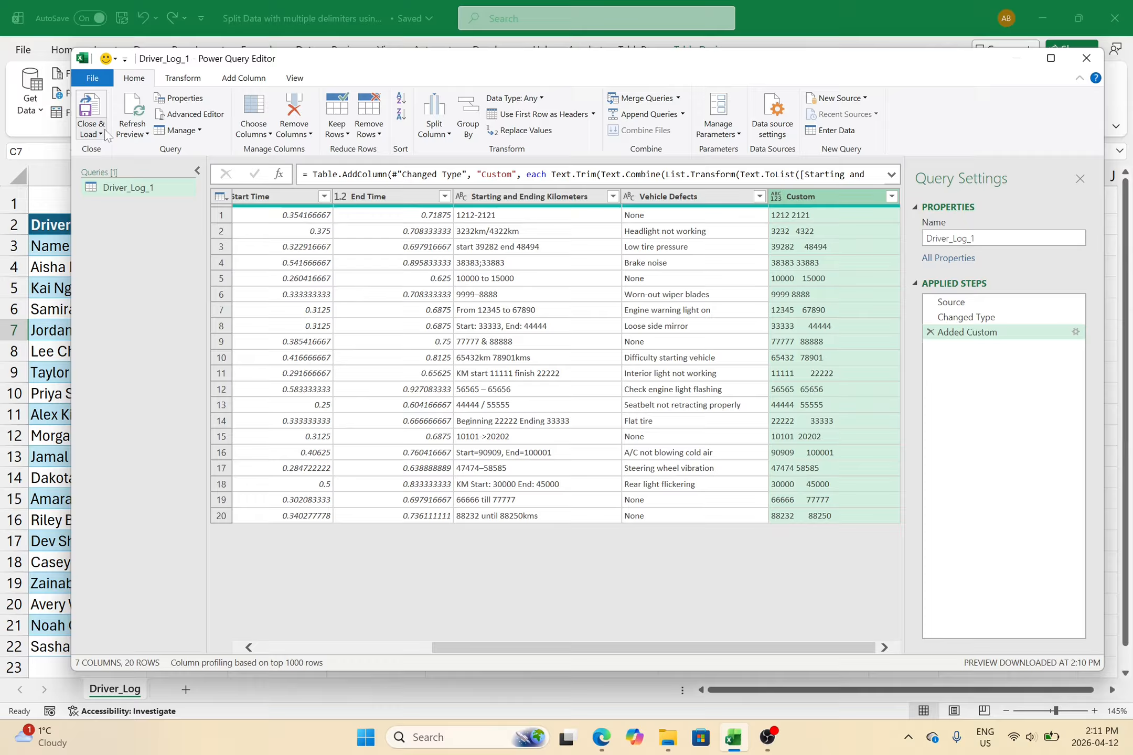
click(86, 107)
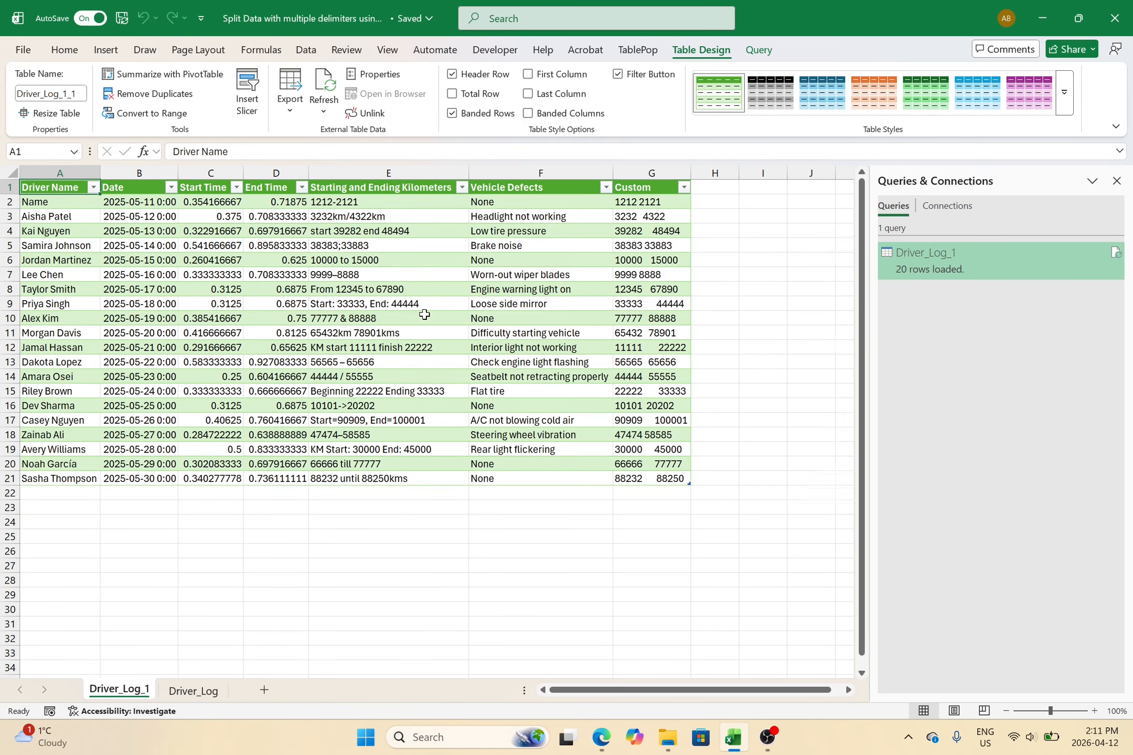
scroll(425, 315, up, 4)
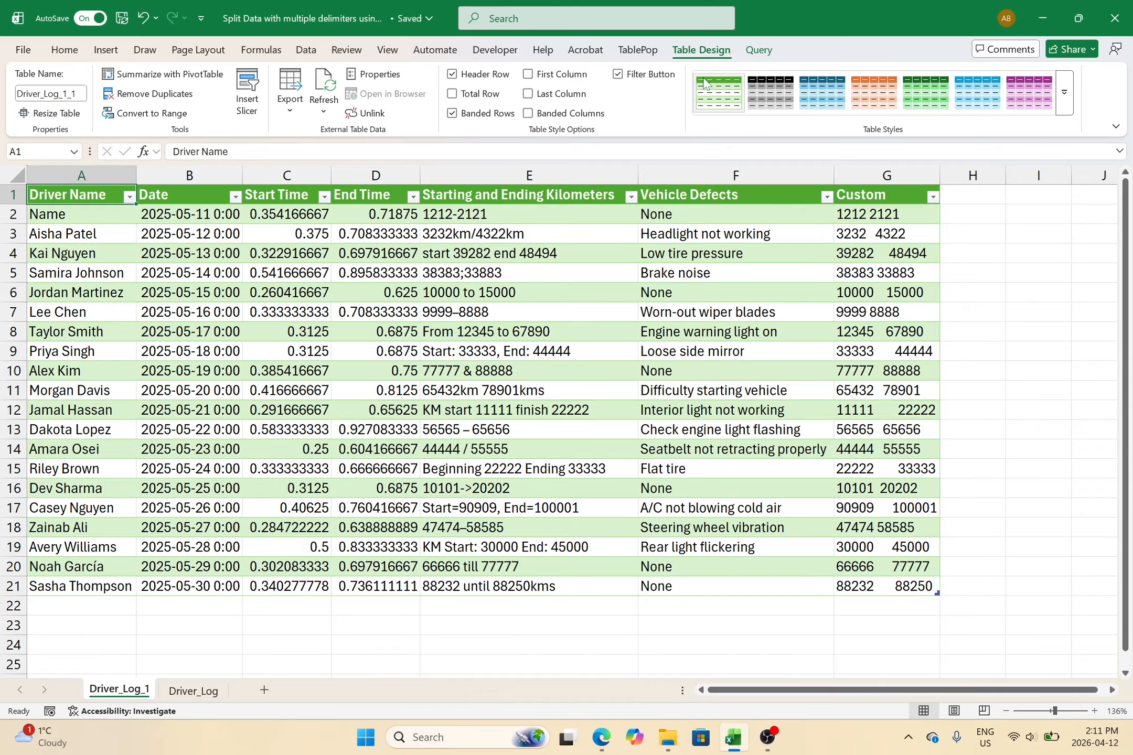
- Turn off the table's Filter Button and select the Custom column G
click(617, 74)
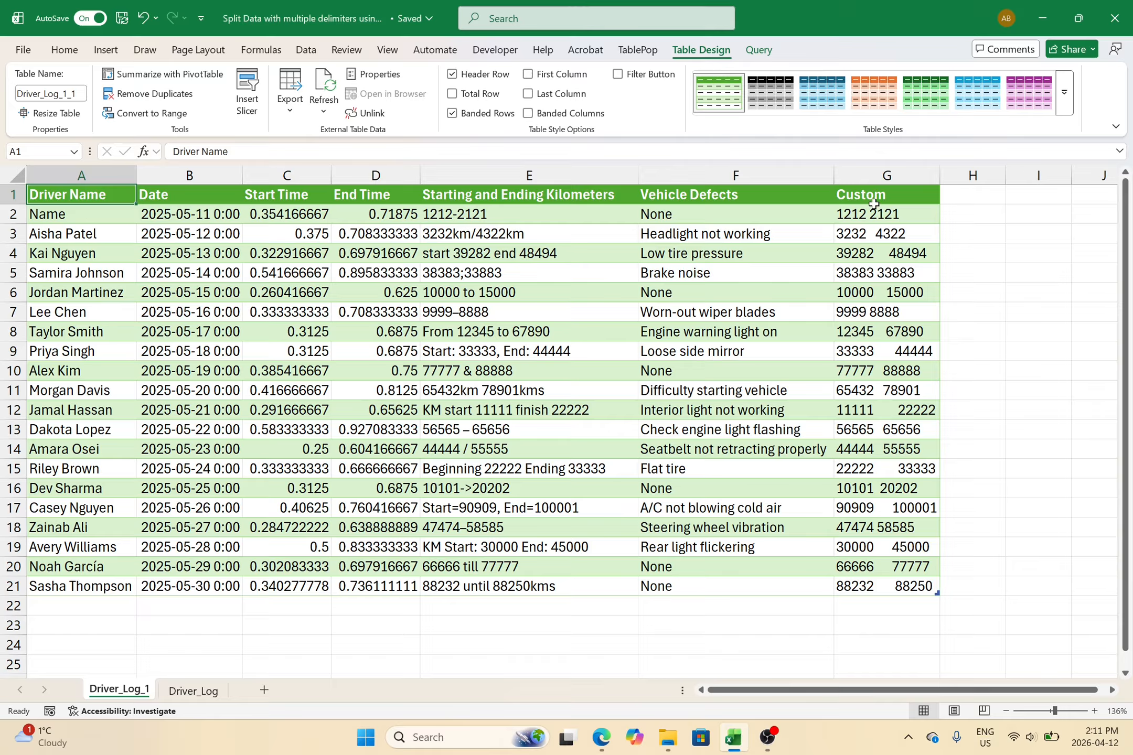
drag(874, 204, 886, 469)
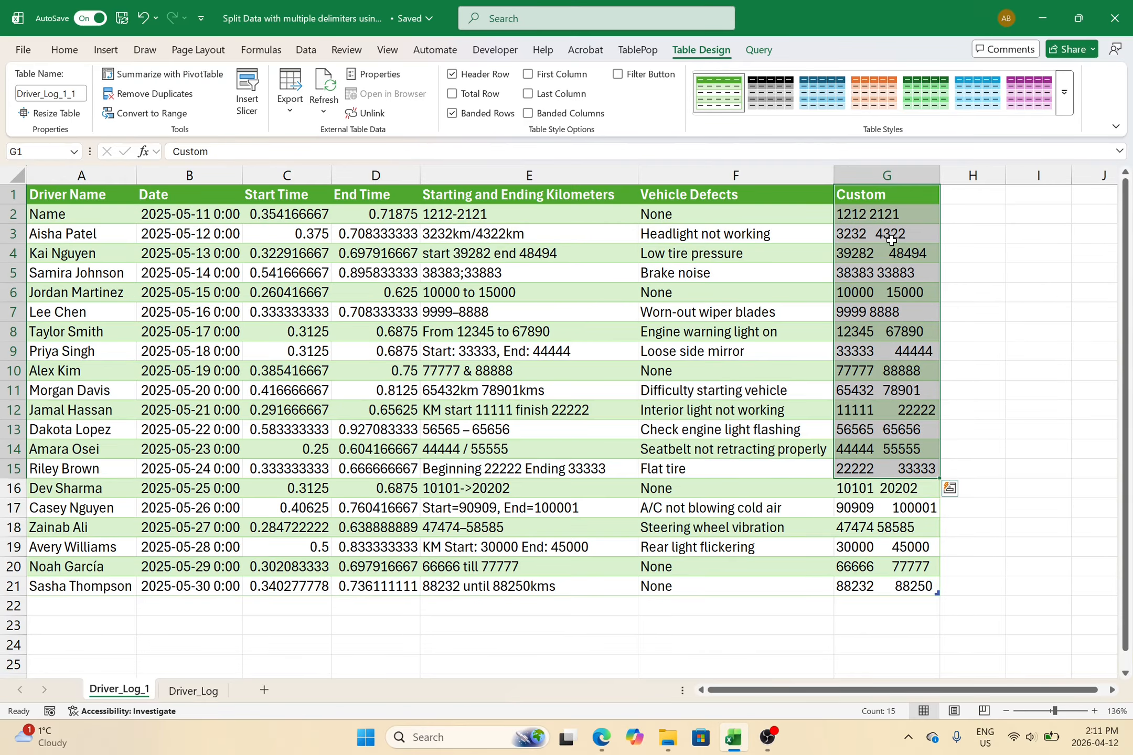
click(887, 175)
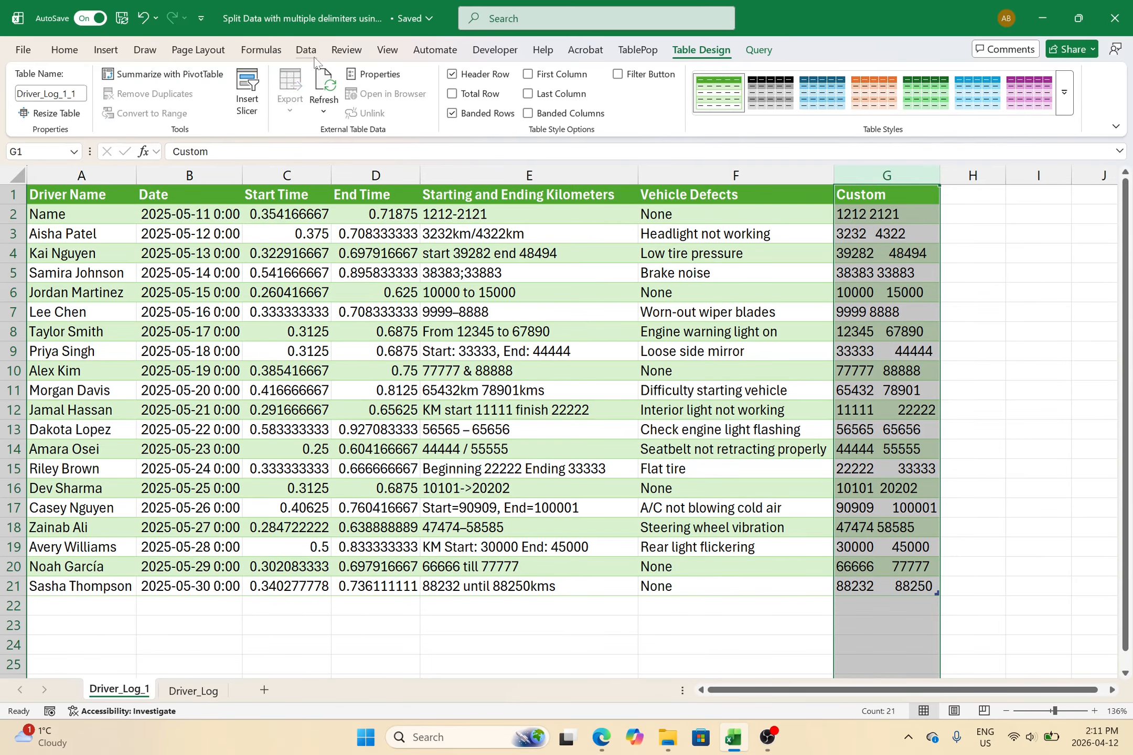
- Run Text to Columns on column G, delimited by Space with consecutive delimiters treated as one
click(312, 53)
click(774, 94)
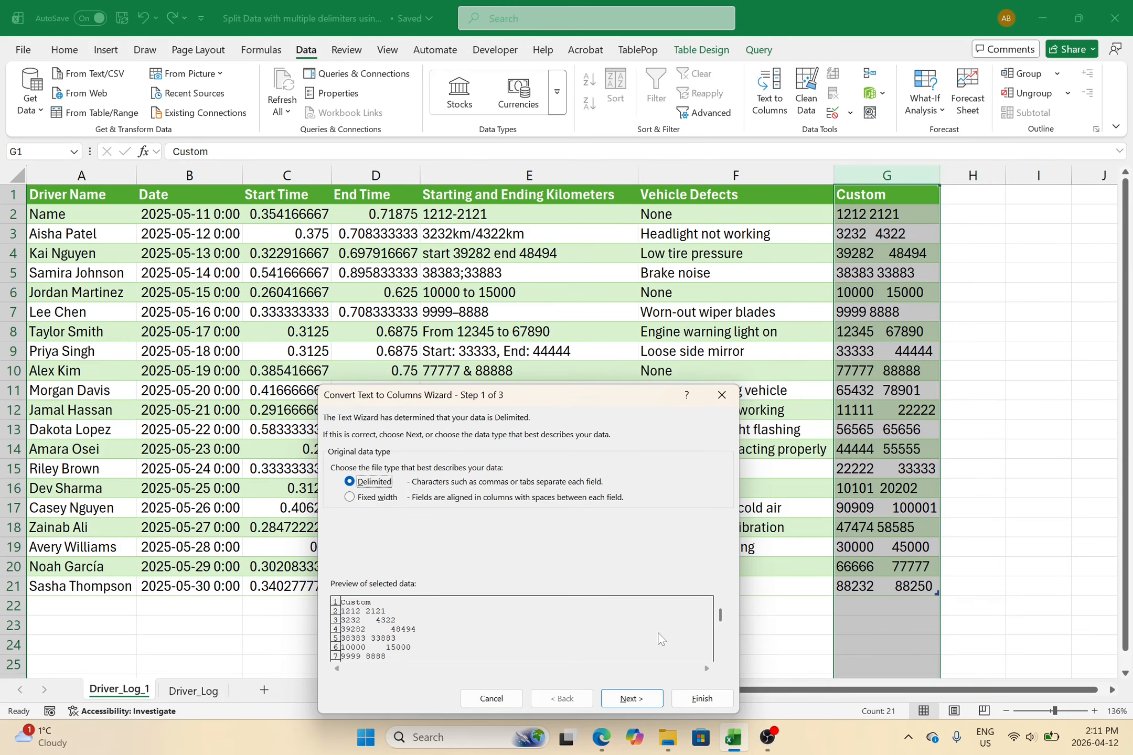
click(630, 698)
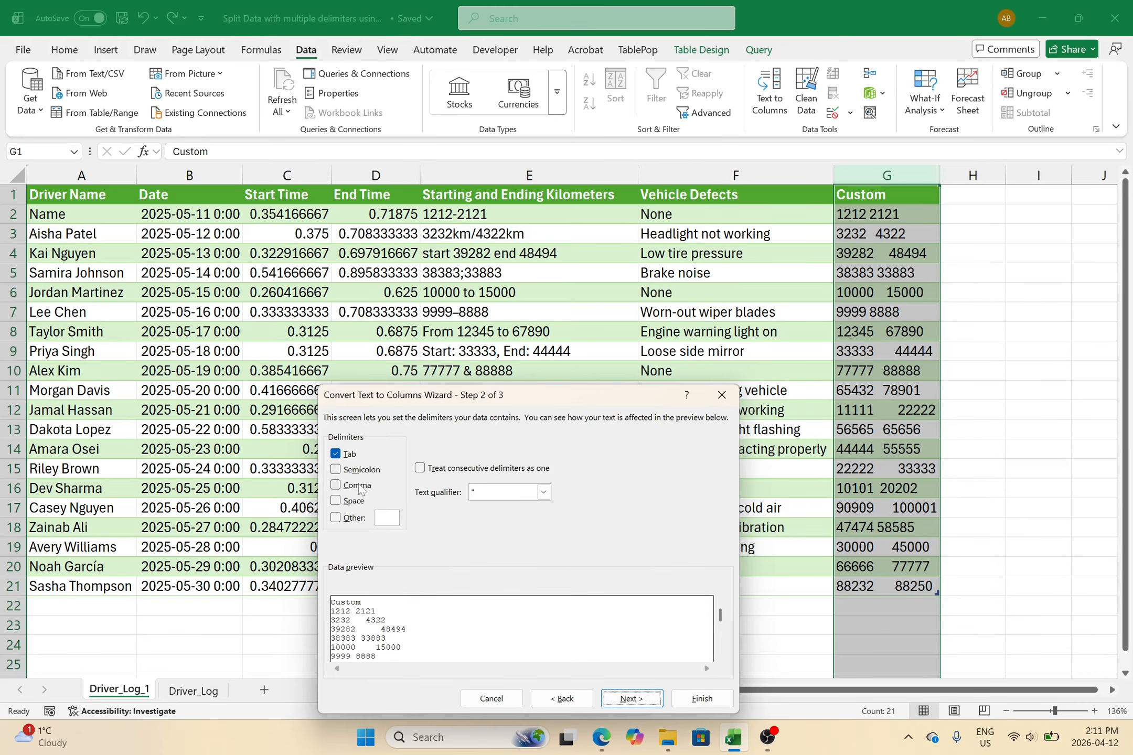
click(336, 500)
click(336, 454)
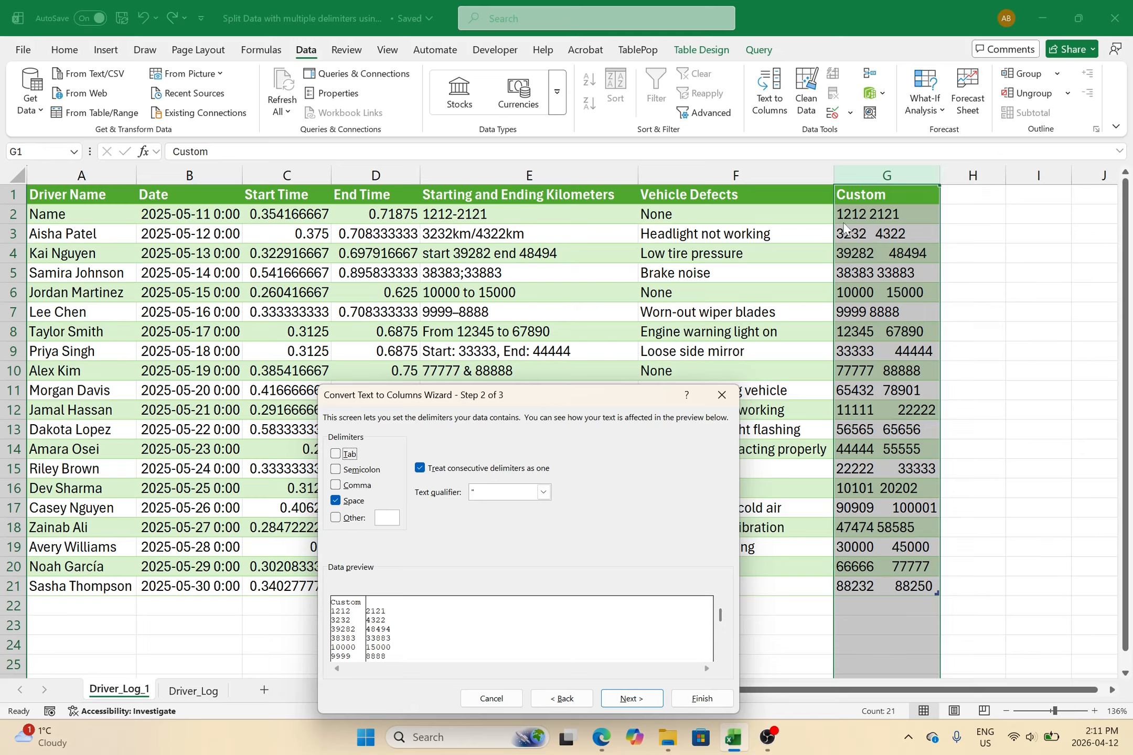
click(697, 699)
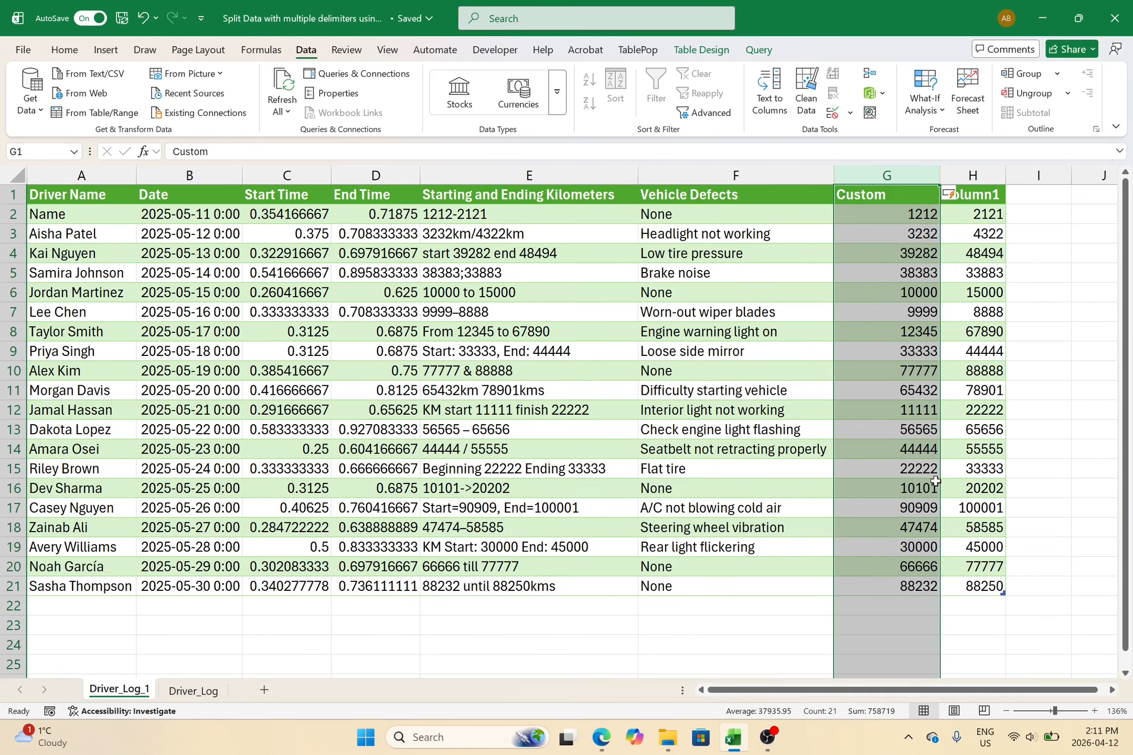
- Head columns G and H as Start KMs and End KMs
click(903, 201)
text(Start KMs)
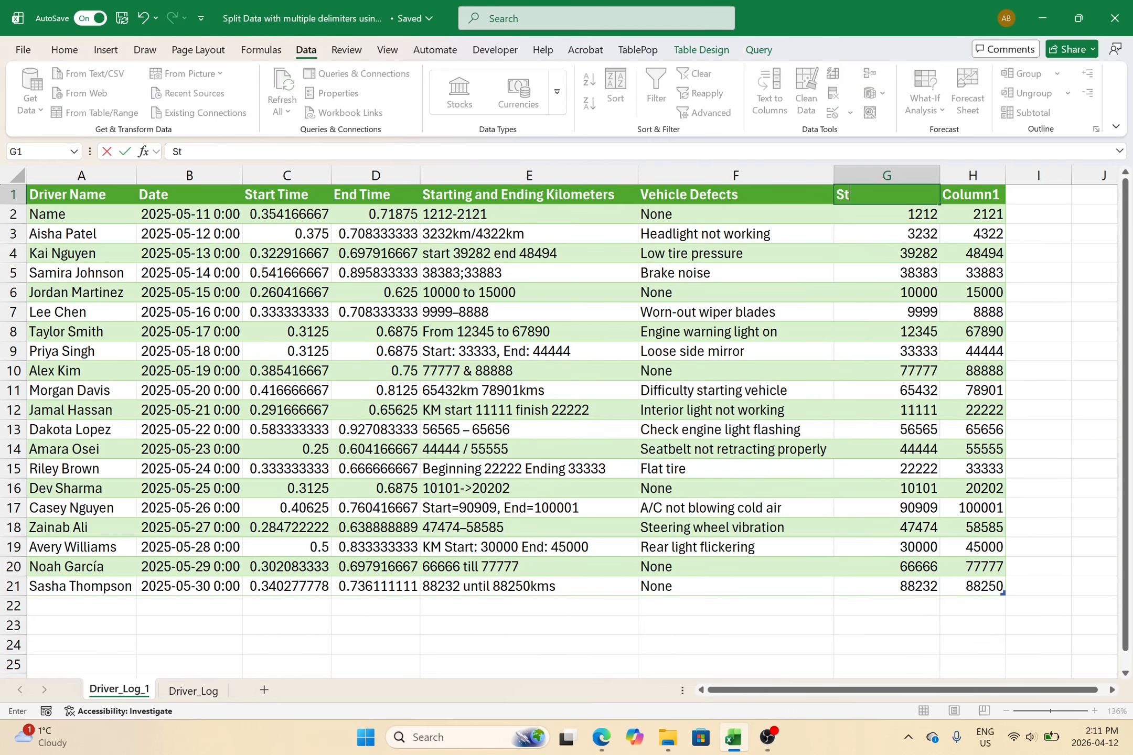
key(Tab)
text(S)
key(BackSpace)
text(End KMs)
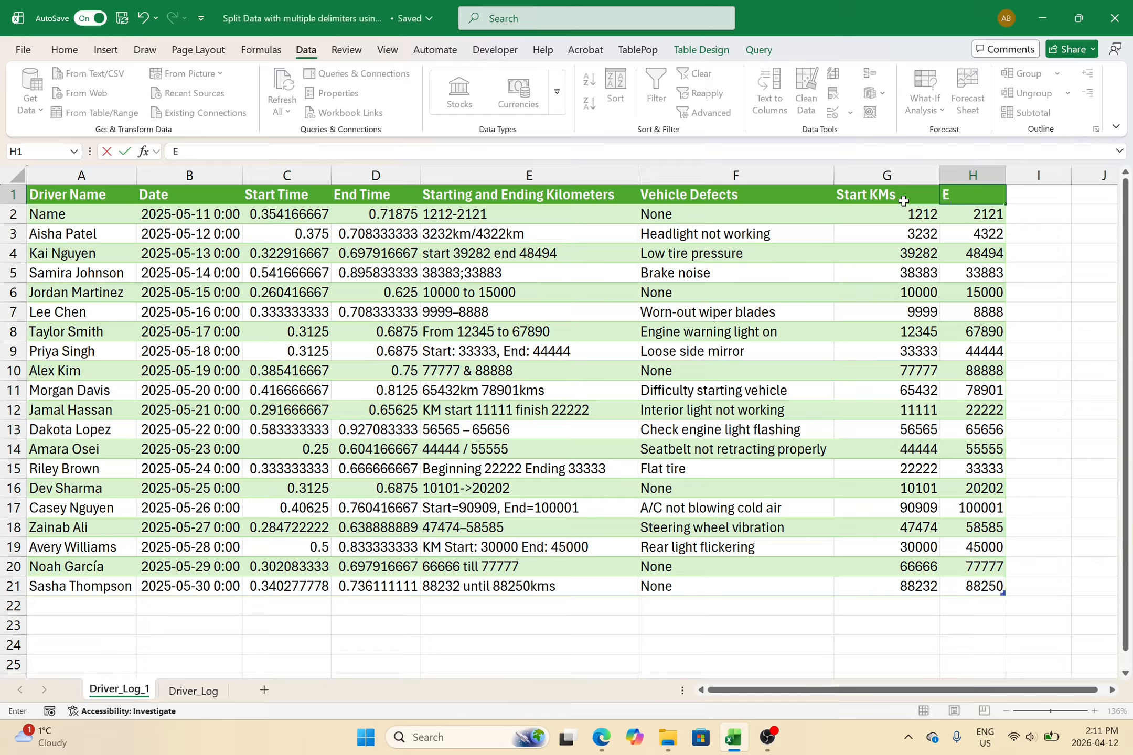
key(Return)
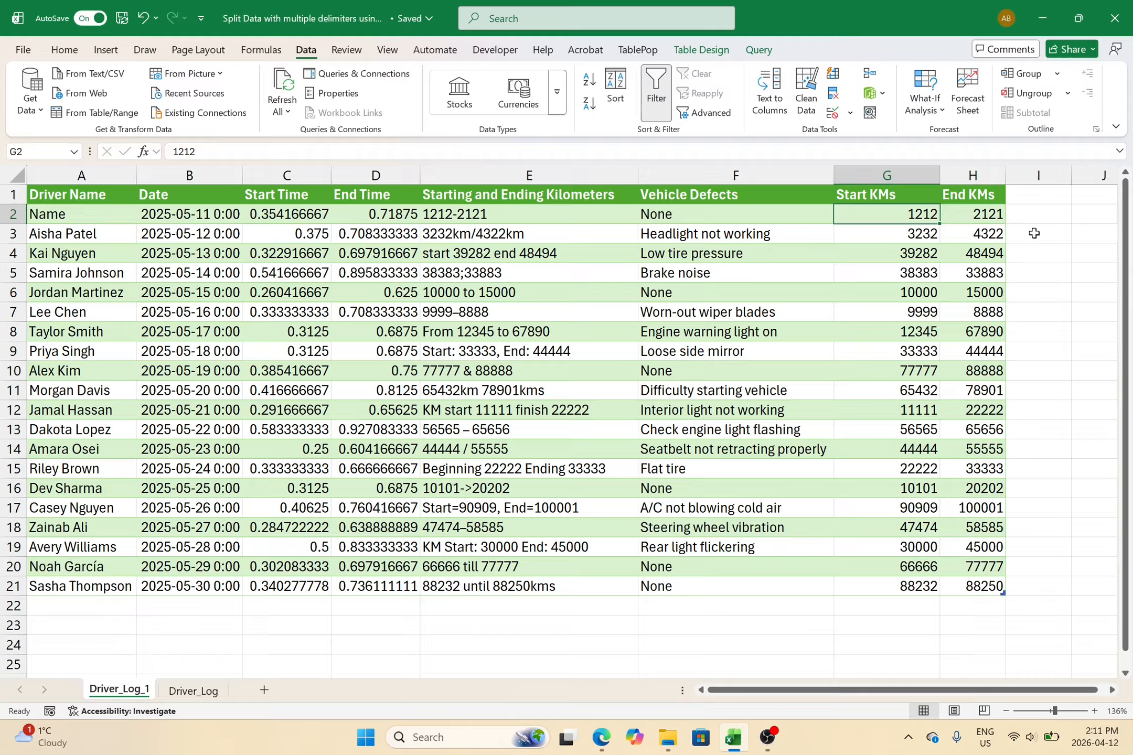
- Compare the original kilometer text in E1:E21 with the new Start KMs and End KMs columns
click(524, 198)
drag(525, 198, 476, 585)
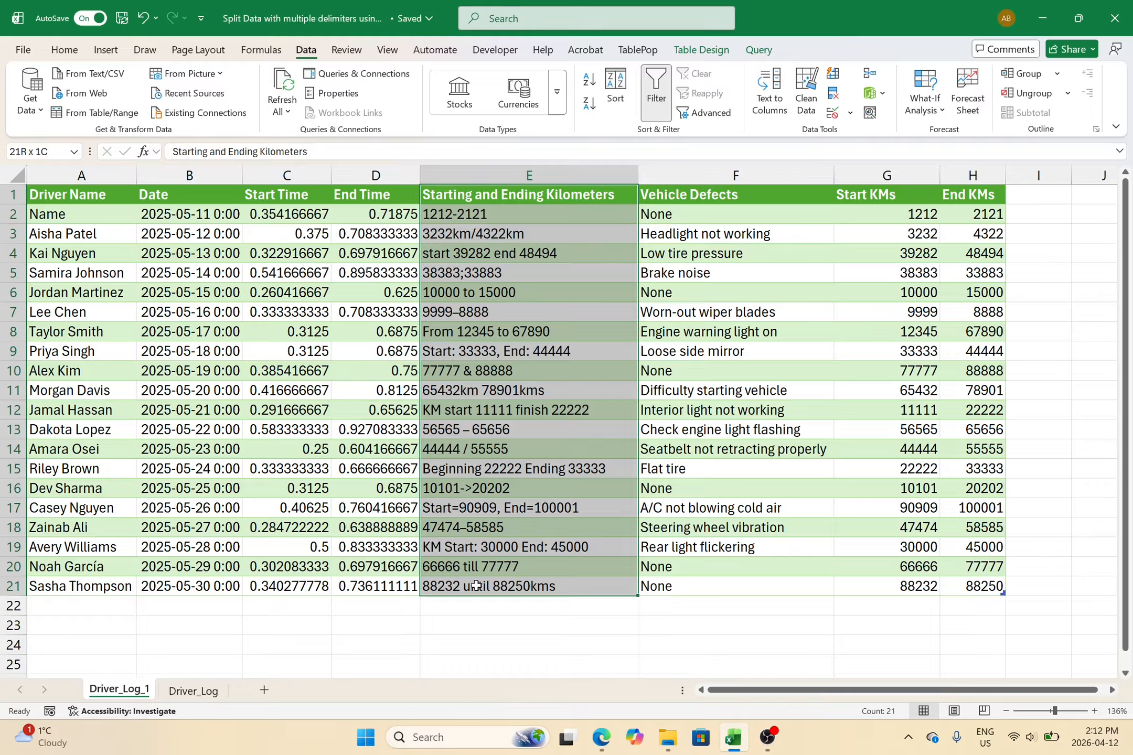
drag(476, 586, 475, 586)
drag(913, 184, 971, 174)
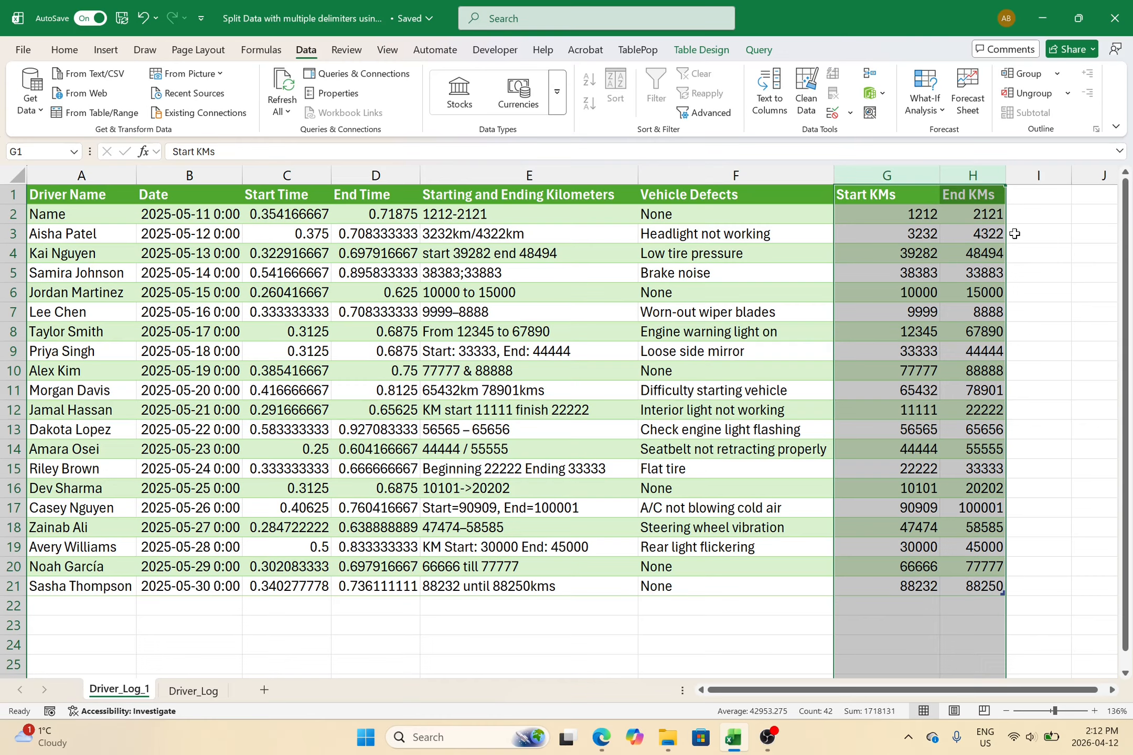
click(1038, 321)
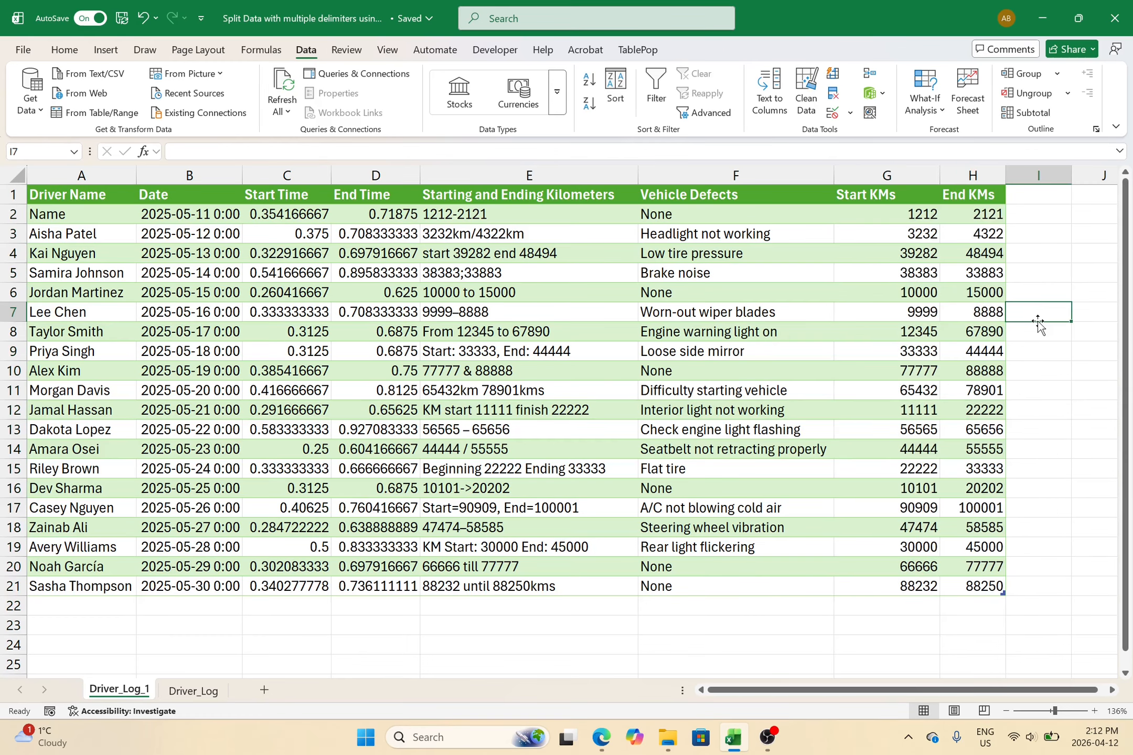